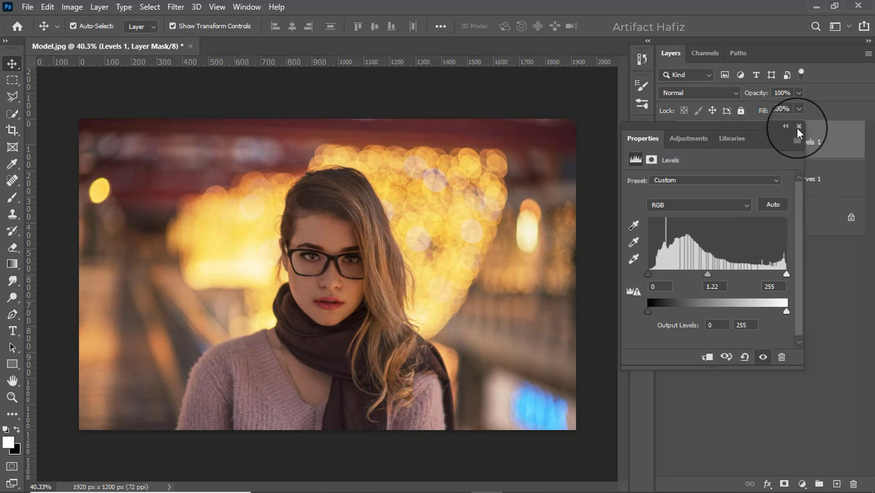
Add a Selective Color adjustment layer and set Reds to Cyan -2, Magenta -1, Yellow -10 and Black -12.
{"action": "left_click", "coordinate": [798, 125]}
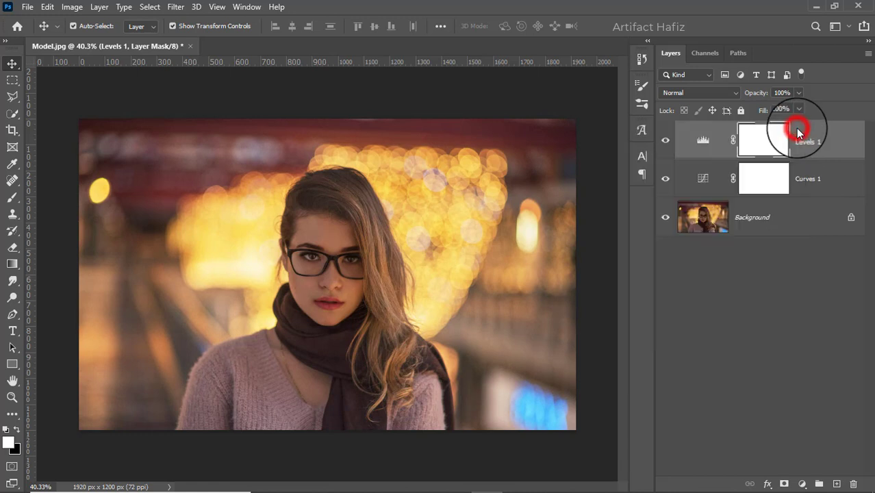
{"action": "left_click", "coordinate": [801, 483]}
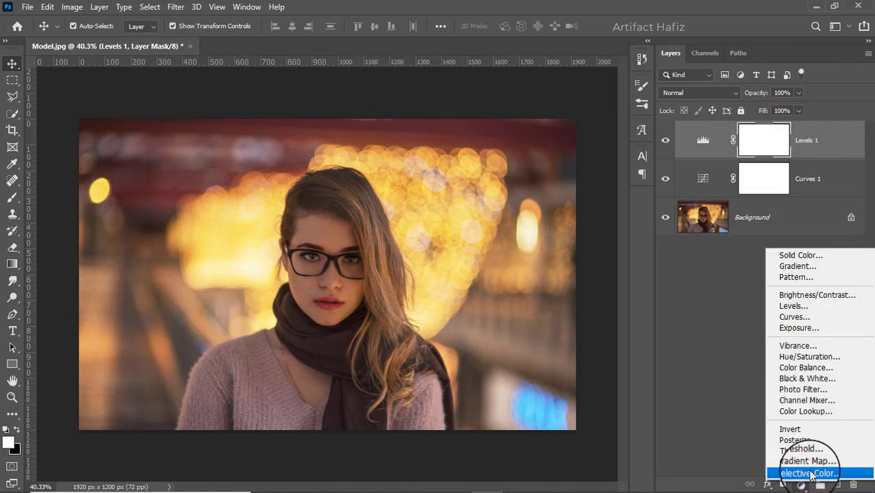
{"action": "left_click", "coordinate": [807, 472]}
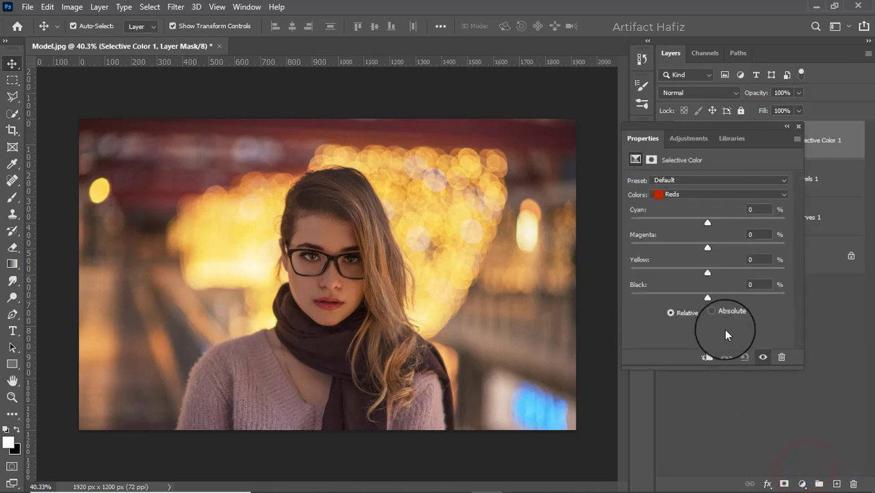
{"action": "left_click_drag", "start_coordinate": [708, 220], "coordinate": [697, 302]}
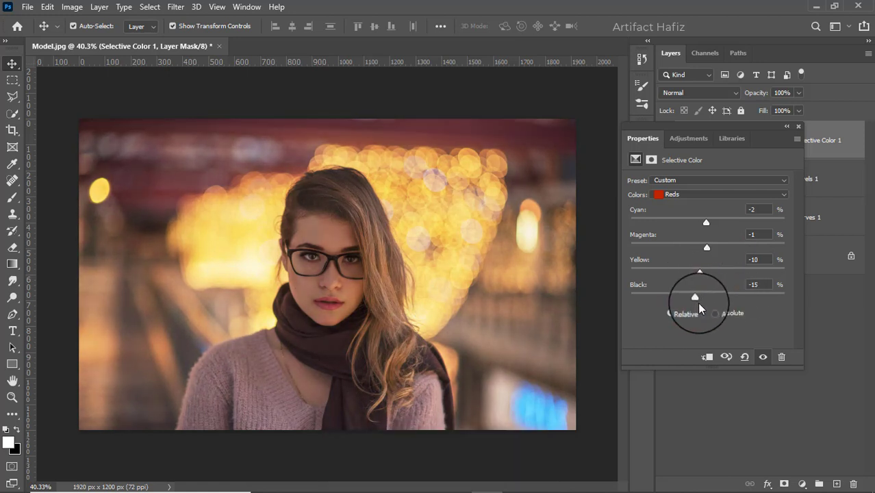
Set the Selective Color Yellows to Cyan +20, Magenta +2, Yellow +23 and Black +6.
{"action": "left_click", "coordinate": [698, 196]}
{"action": "left_click", "coordinate": [697, 212]}
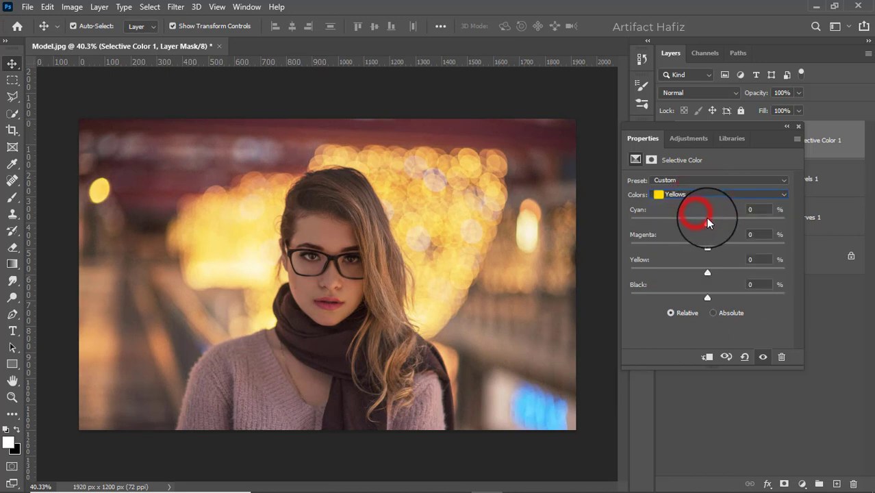
{"action": "left_click_drag", "start_coordinate": [708, 220], "coordinate": [736, 221]}
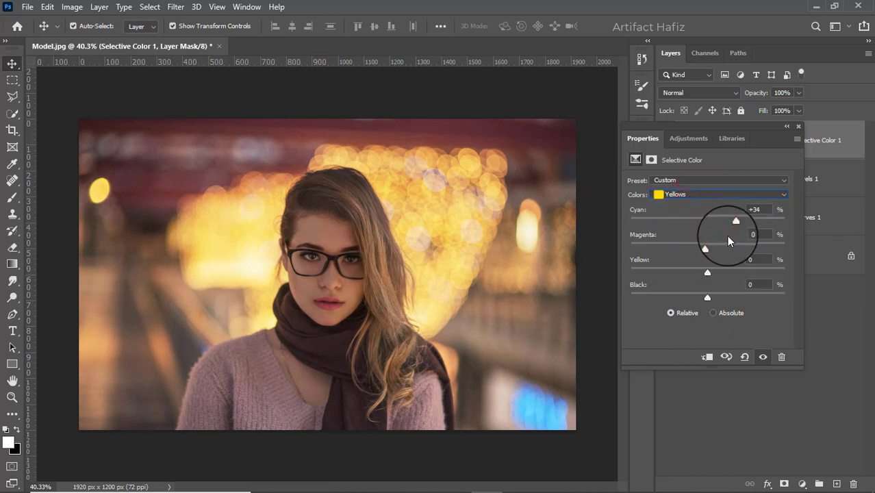
{"action": "left_click_drag", "start_coordinate": [706, 248], "coordinate": [725, 274]}
{"action": "mouse_move", "coordinate": [708, 300]}
{"action": "left_mouse_down"}
{"action": "mouse_move", "coordinate": [752, 303]}
{"action": "mouse_move", "coordinate": [709, 316]}
{"action": "left_mouse_up"}
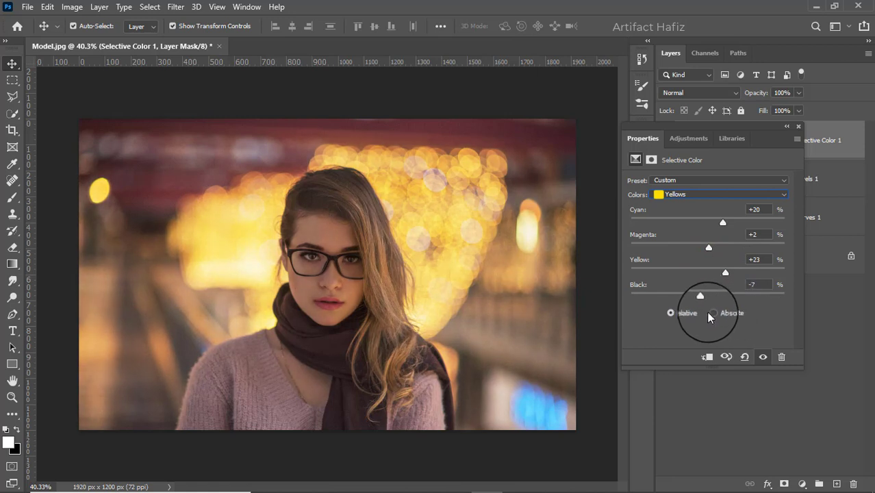
{"action": "left_click", "coordinate": [719, 193]}
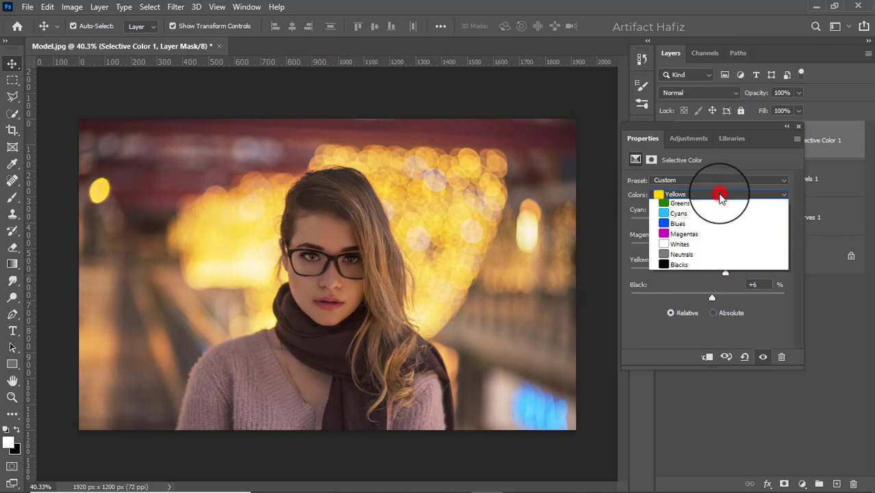
{"action": "left_click", "coordinate": [718, 195]}
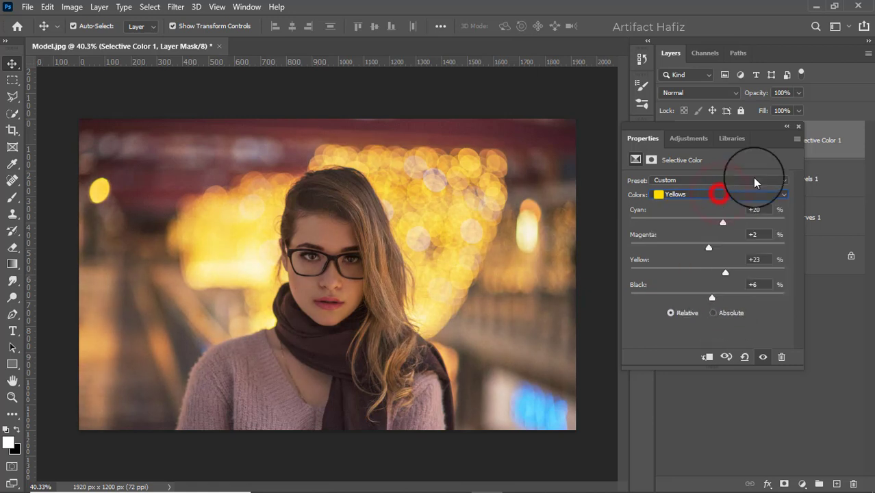
{"action": "left_click", "coordinate": [801, 128]}
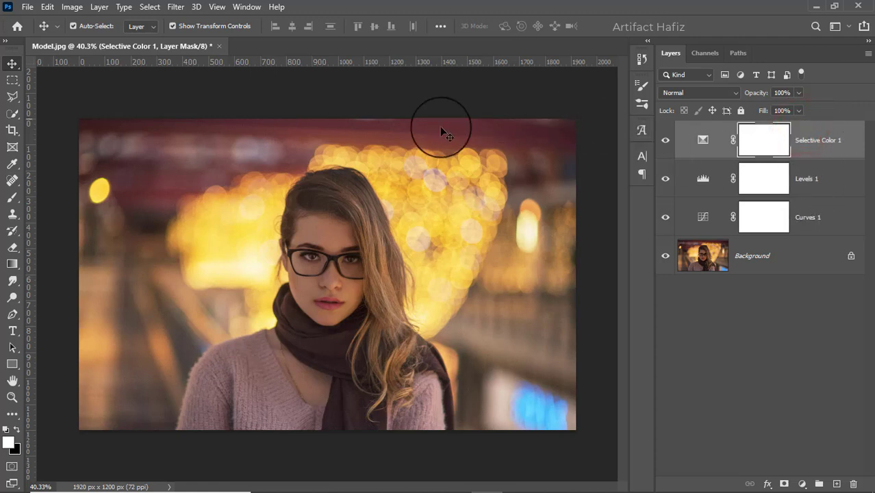
{"action": "left_click", "coordinate": [329, 480]}
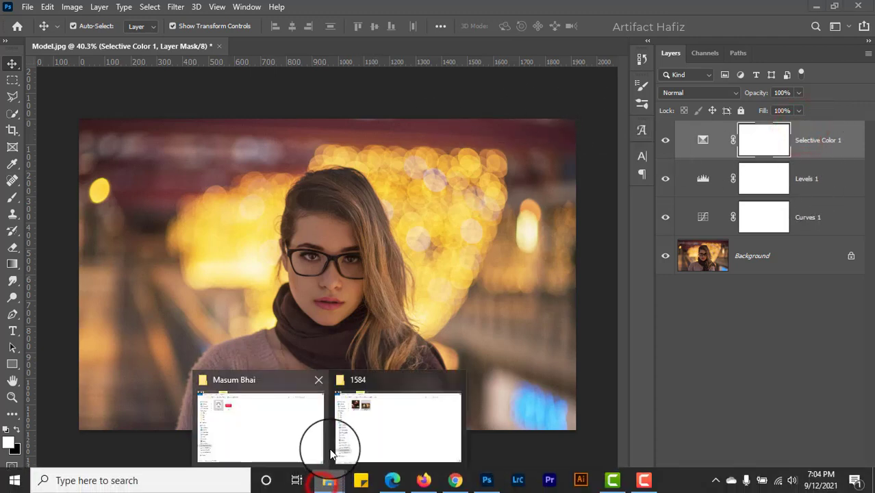
{"action": "left_click", "coordinate": [336, 419]}
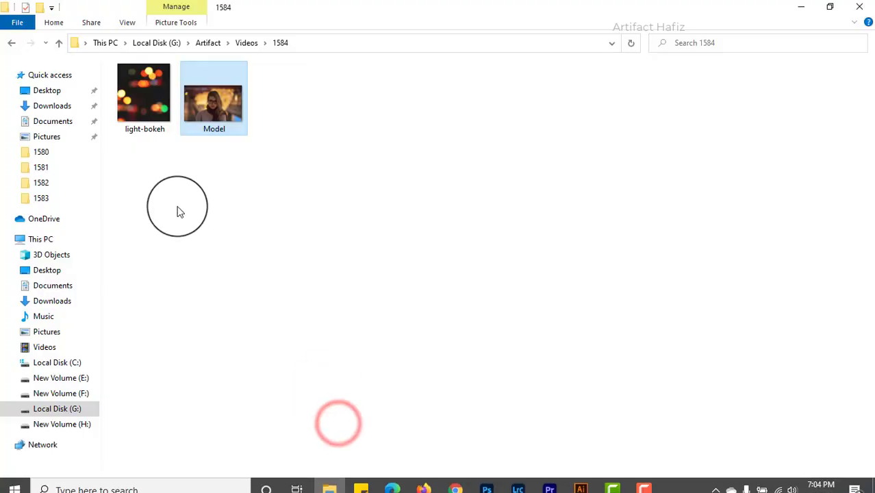
{"action": "left_click", "coordinate": [807, 7]}
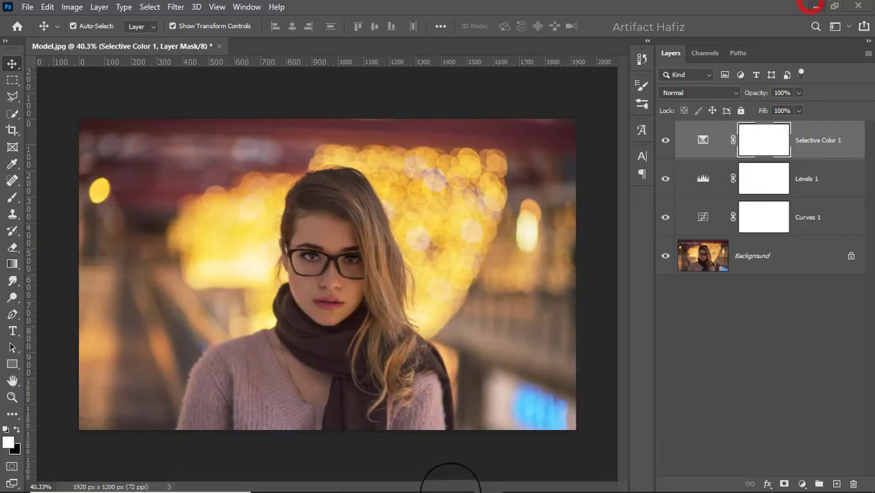
Place the light-bokeh image from folder 1584 into the Model.jpg document and set its blend mode to Screen.
{"action": "left_click", "coordinate": [344, 486]}
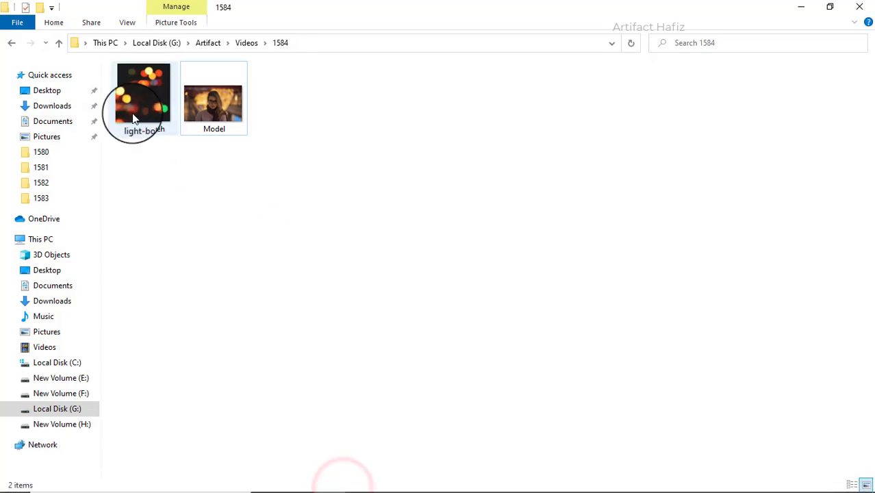
{"action": "left_click_drag", "start_coordinate": [134, 102], "coordinate": [414, 296]}
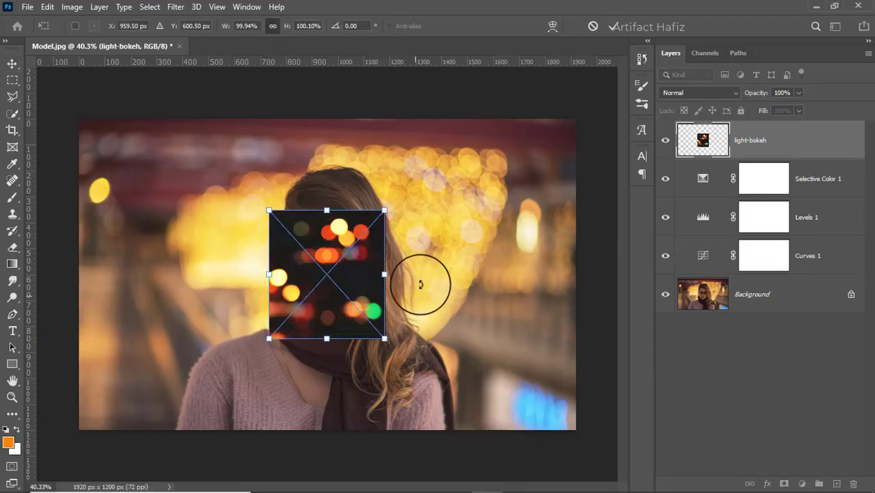
{"action": "left_click", "coordinate": [612, 28]}
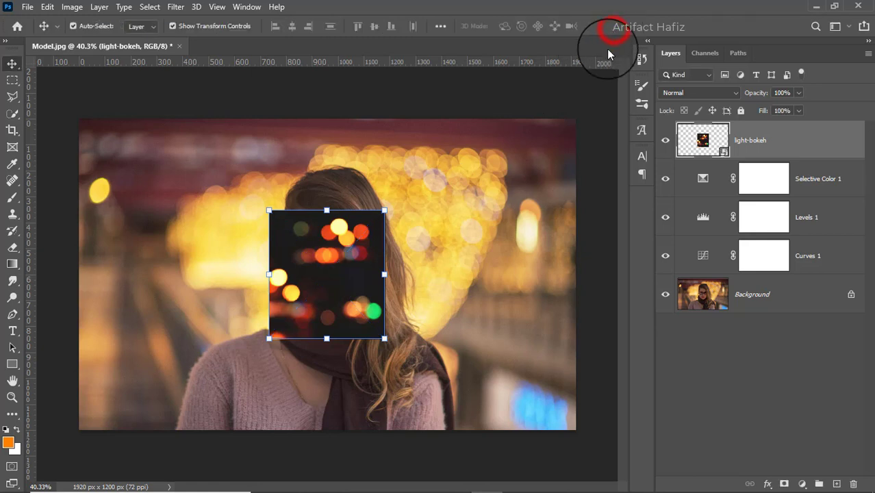
{"action": "left_click", "coordinate": [716, 93]}
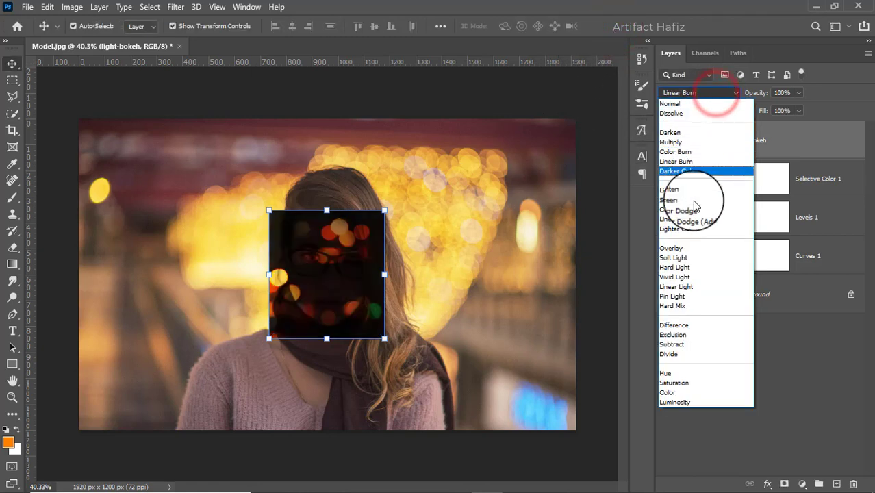
{"action": "left_click", "coordinate": [681, 205]}
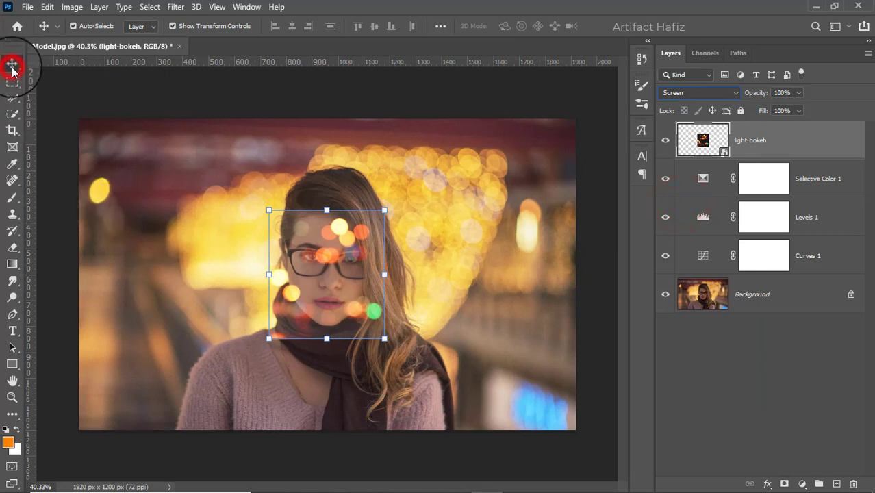
Scale the light-bokeh layer to about 346%, rotate it about -99.7° and reposition it over the portrait.
{"action": "left_click", "coordinate": [173, 26]}
{"action": "left_click", "coordinate": [172, 26]}
{"action": "left_click", "coordinate": [172, 26]}
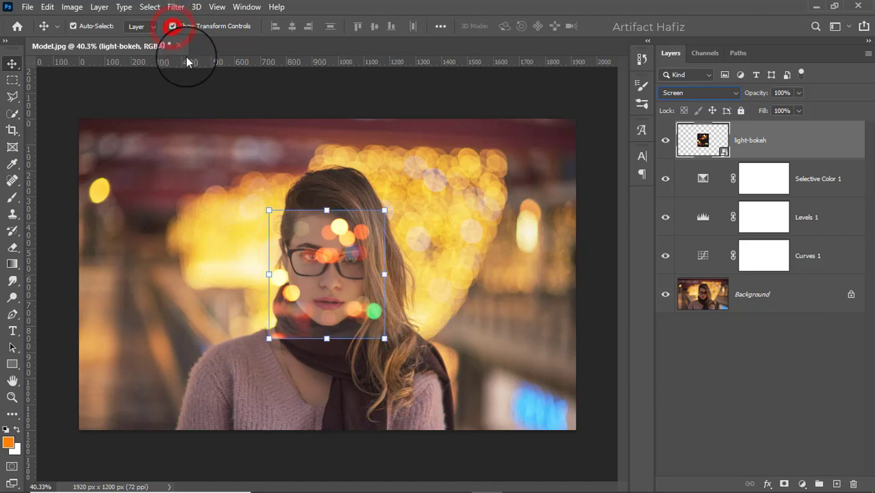
{"action": "left_click_drag", "start_coordinate": [270, 273], "coordinate": [79, 274]}
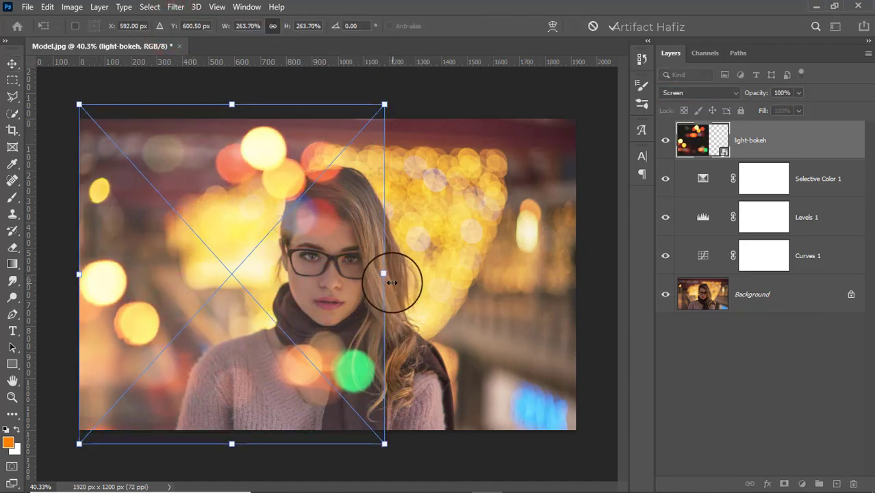
{"action": "left_click_drag", "start_coordinate": [391, 282], "coordinate": [310, 142]}
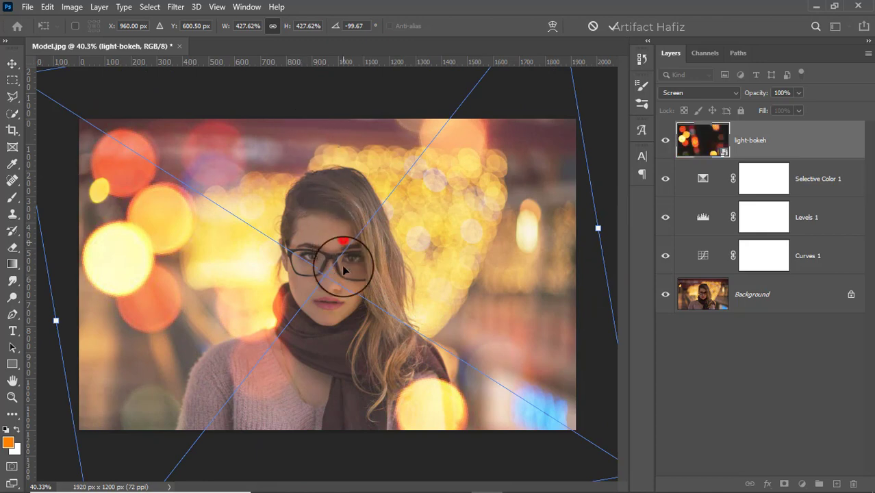
{"action": "left_click_drag", "start_coordinate": [341, 240], "coordinate": [365, 301]}
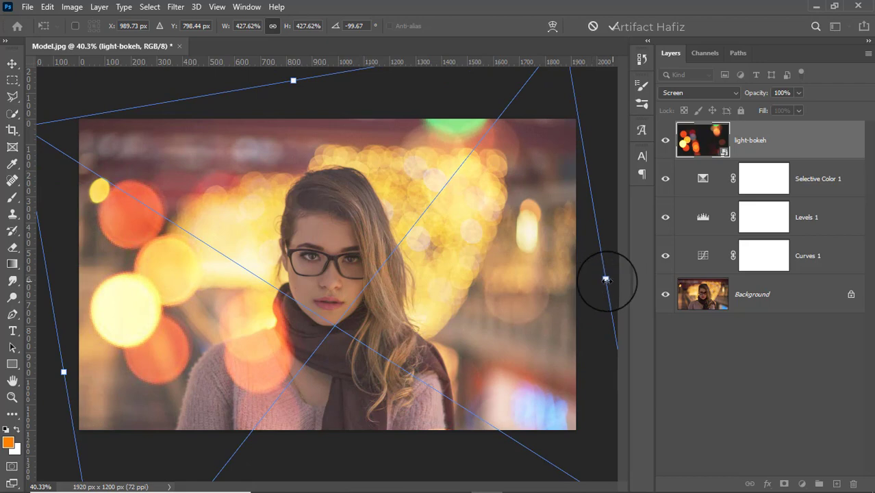
{"action": "left_click_drag", "start_coordinate": [606, 279], "coordinate": [477, 253]}
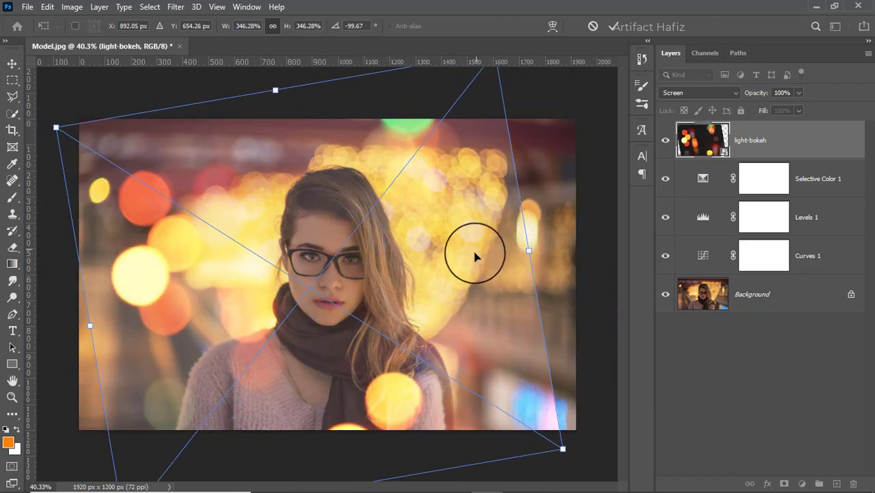
{"action": "left_click", "coordinate": [613, 27]}
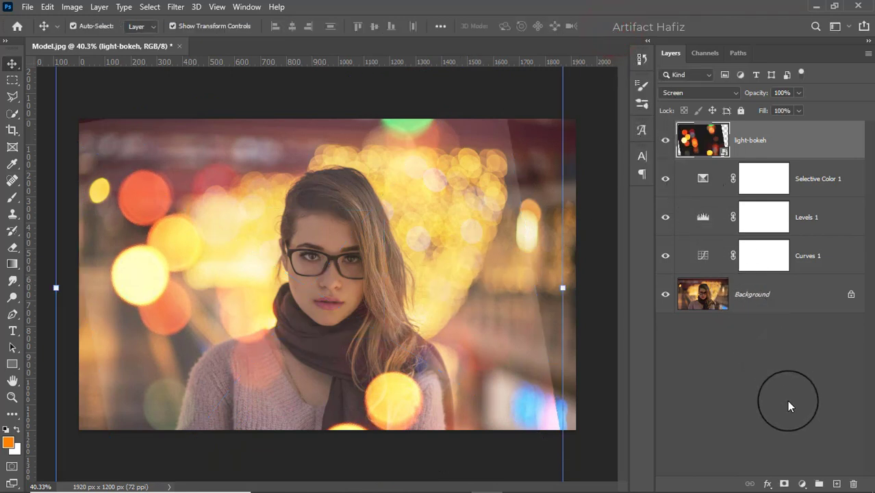
Add a layer mask to the light-bokeh layer and set up a Soft Round brush with 100% opacity and black foreground.
{"action": "left_click", "coordinate": [784, 485]}
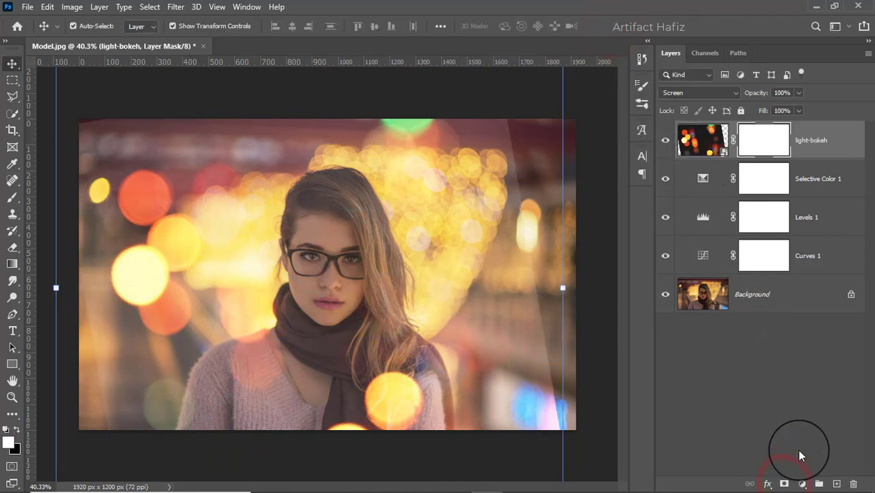
{"action": "left_click", "coordinate": [12, 196]}
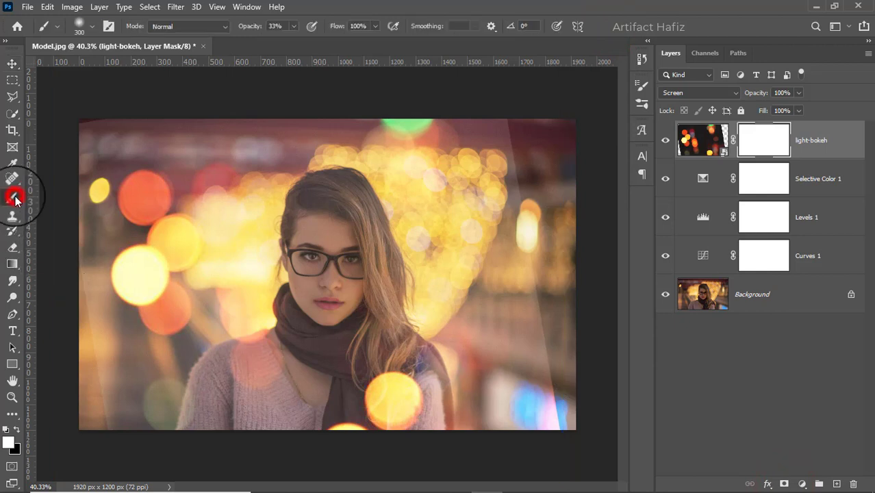
{"action": "left_click", "coordinate": [89, 35]}
{"action": "left_click", "coordinate": [84, 192]}
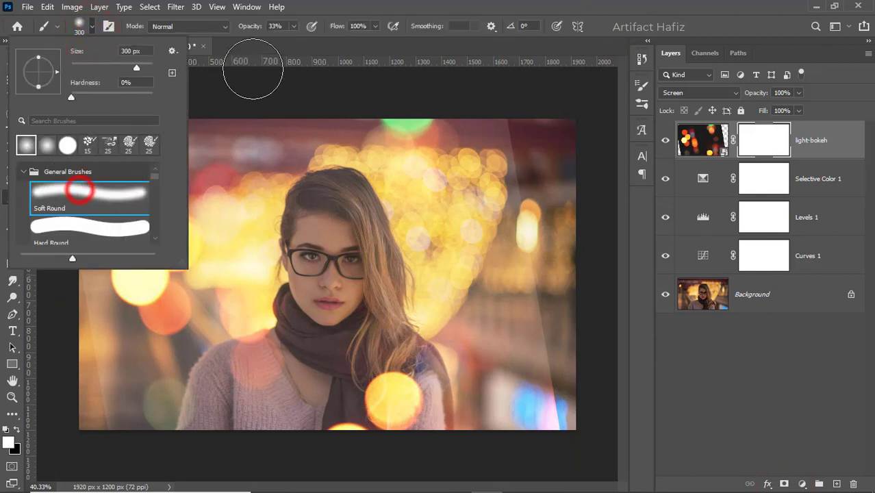
{"action": "left_click", "coordinate": [295, 27]}
{"action": "left_click_drag", "start_coordinate": [293, 39], "coordinate": [383, 46]}
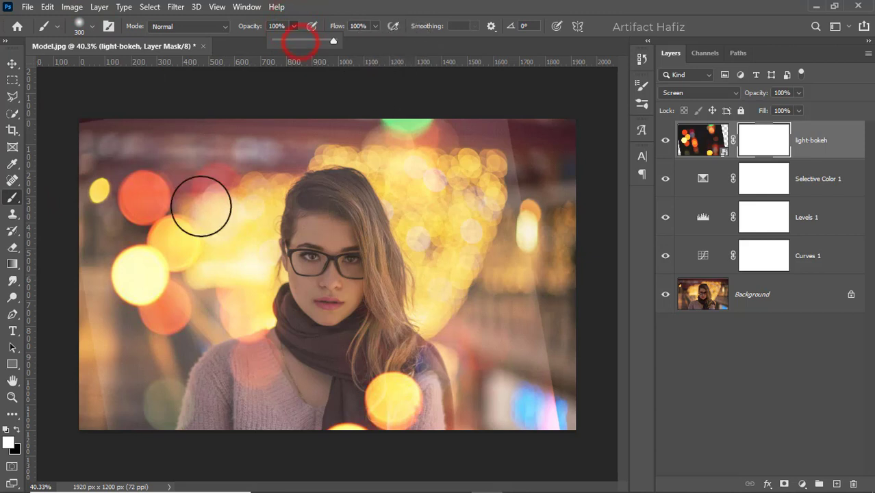
{"action": "left_click", "coordinate": [17, 429]}
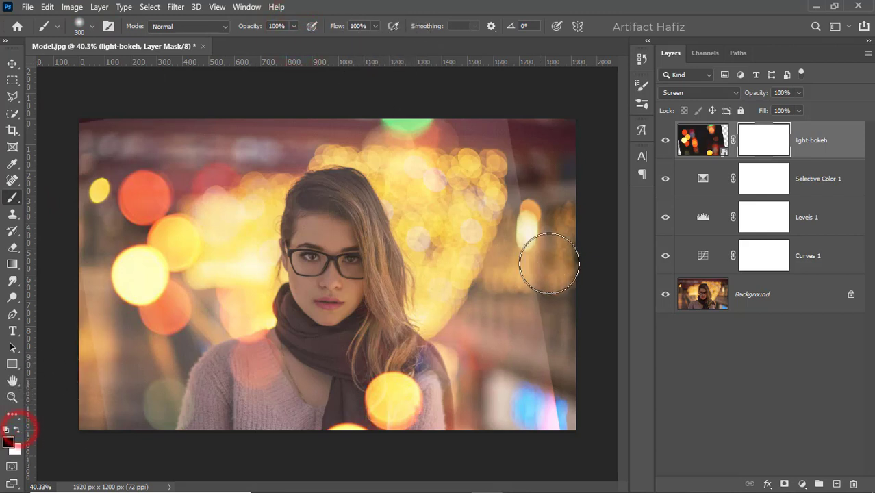
Enlarge the brush to 500 px and paint on the mask to hide the bokeh image's hard edges along both sides of the photo.
{"action": "key", "text": "bracketright"}
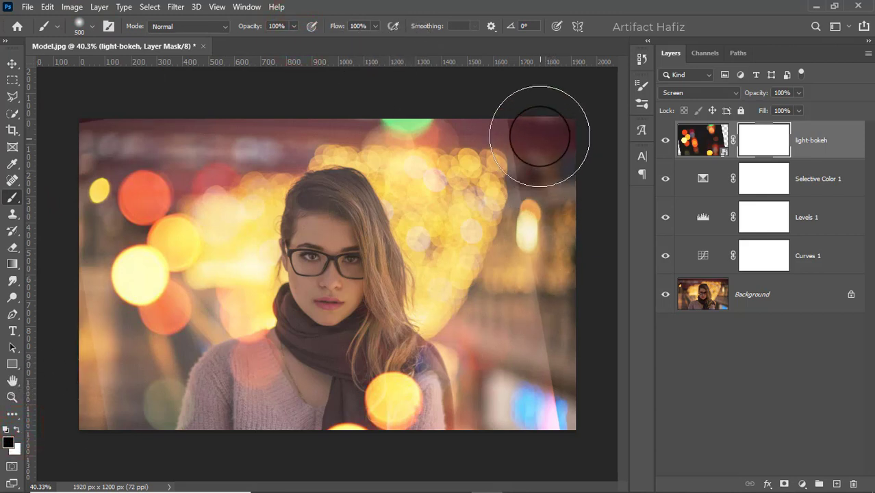
{"action": "mouse_move", "coordinate": [553, 136]}
{"action": "left_mouse_down"}
{"action": "mouse_move", "coordinate": [556, 303]}
{"action": "mouse_move", "coordinate": [577, 459]}
{"action": "mouse_move", "coordinate": [535, 141]}
{"action": "left_mouse_up"}
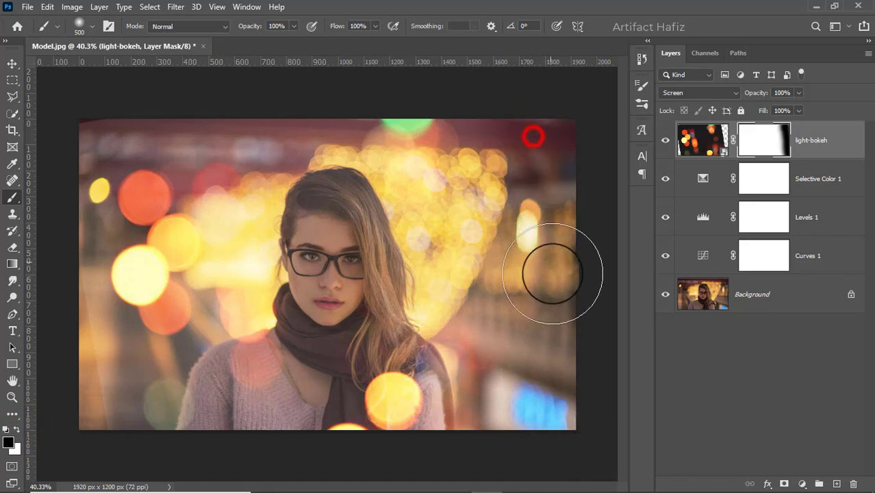
{"action": "left_click_drag", "start_coordinate": [44, 294], "coordinate": [67, 439]}
{"action": "left_click_drag", "start_coordinate": [62, 377], "coordinate": [72, 433]}
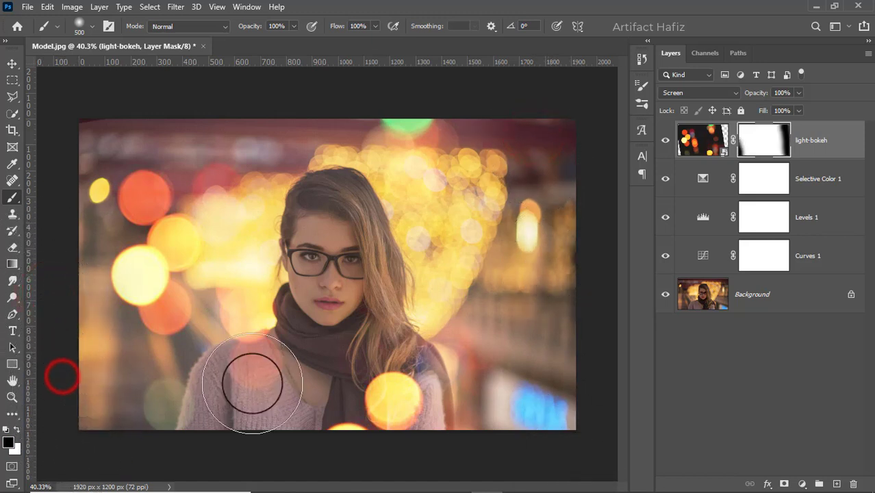
Toggle the light-bokeh layer's visibility to compare the photo with and without the bokeh overlay.
{"action": "left_click", "coordinate": [11, 65]}
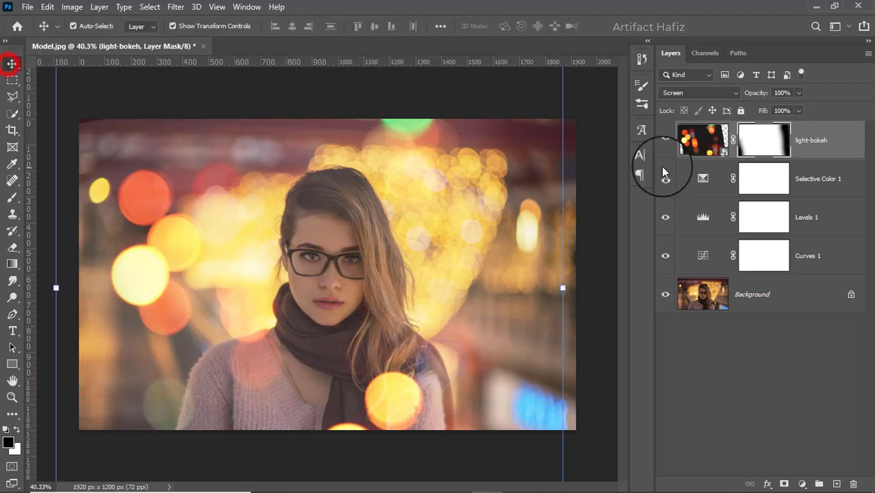
{"action": "left_click", "coordinate": [664, 140]}
{"action": "left_click", "coordinate": [664, 141]}
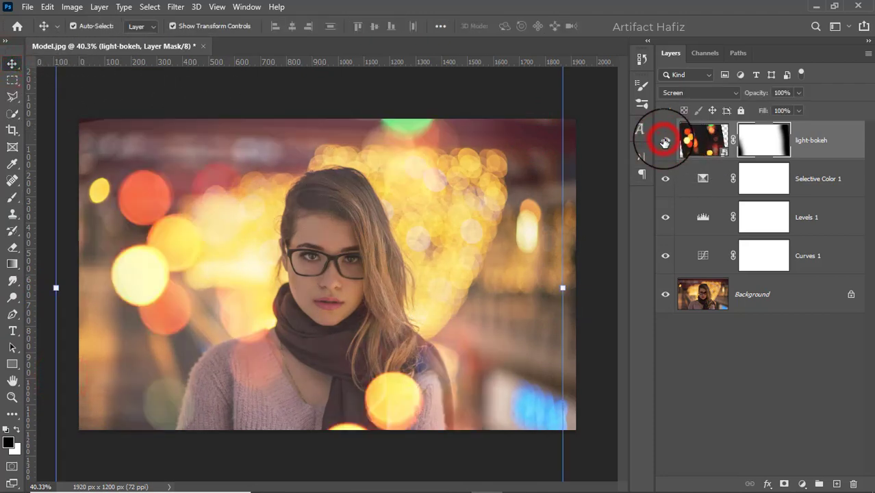
{"action": "left_click", "coordinate": [664, 141]}
{"action": "left_click", "coordinate": [665, 141]}
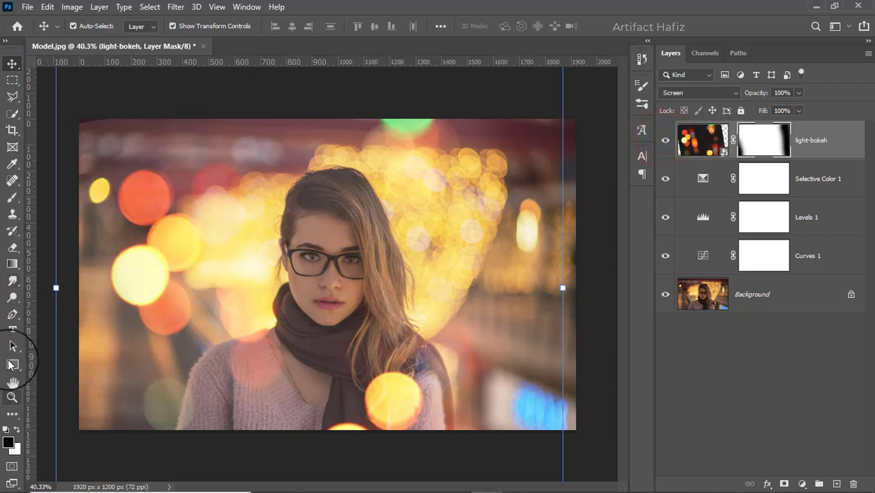
Reduce the brush to 175 px and paint on the light-bokeh mask to hide the overlay's edge at the photo's upper-left corner.
{"action": "left_click", "coordinate": [12, 198]}
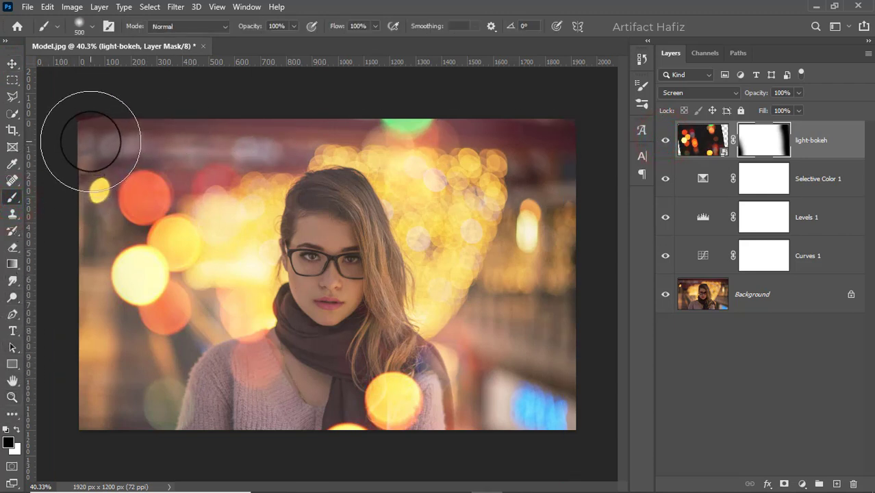
{"action": "key", "text": "bracketleft"}
{"action": "key", "text": "bracketleft"}
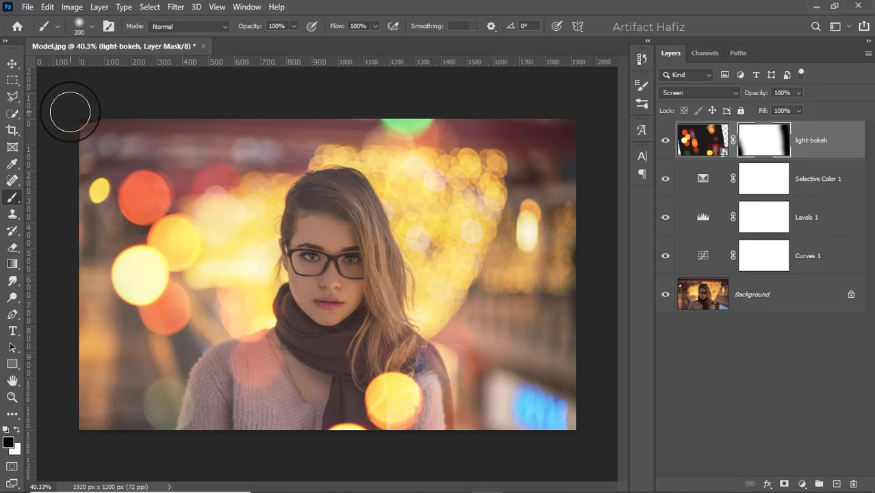
{"action": "left_click", "coordinate": [68, 103]}
{"action": "left_click", "coordinate": [134, 95]}
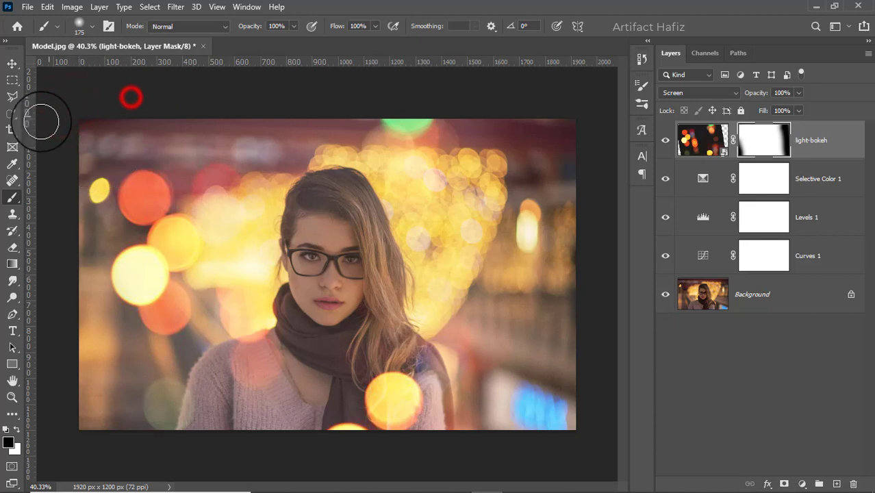
{"action": "left_click", "coordinate": [64, 131]}
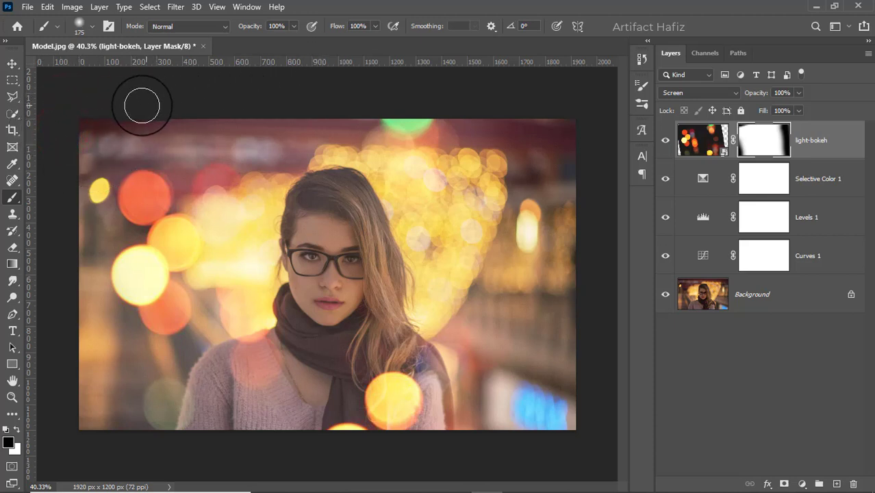
{"action": "left_click", "coordinate": [110, 121]}
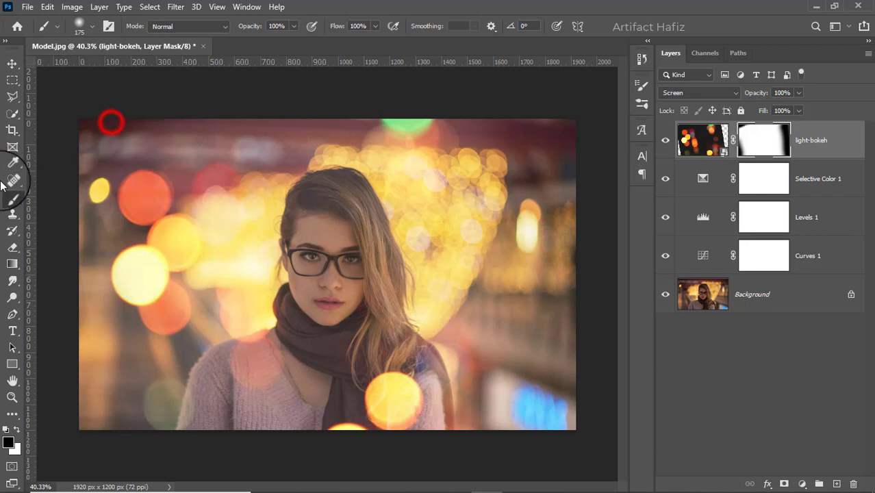
Stamp all visible layers into a new layer above light-bokeh, convert it for smart filters and open the Camera Raw Filter.
{"action": "left_click", "coordinate": [825, 142]}
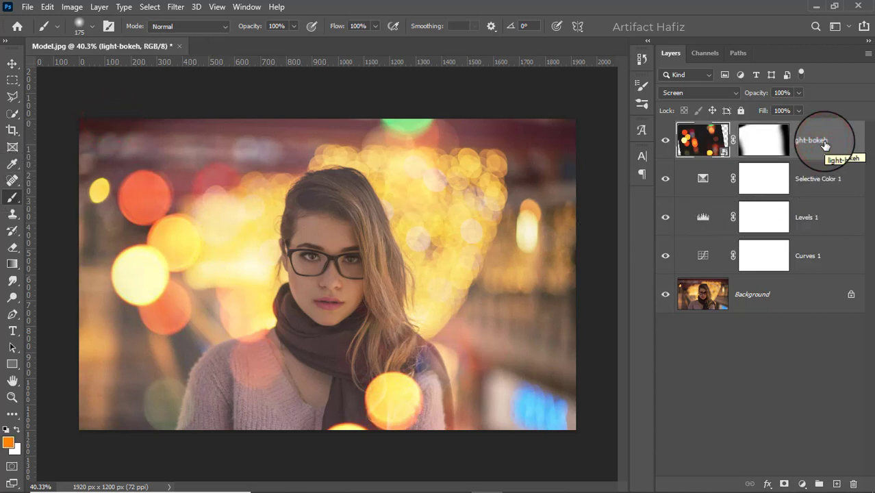
{"action": "key", "text": "ctrl+alt+shift+e"}
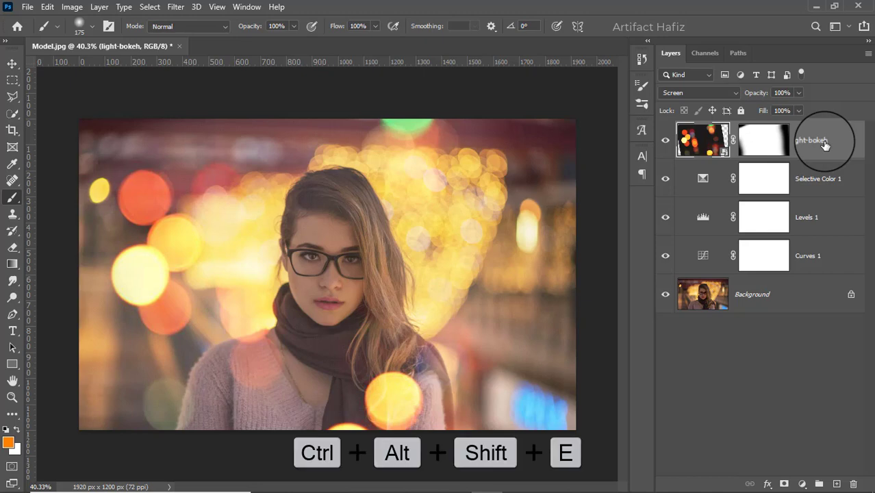
{"action": "left_click", "coordinate": [176, 7]}
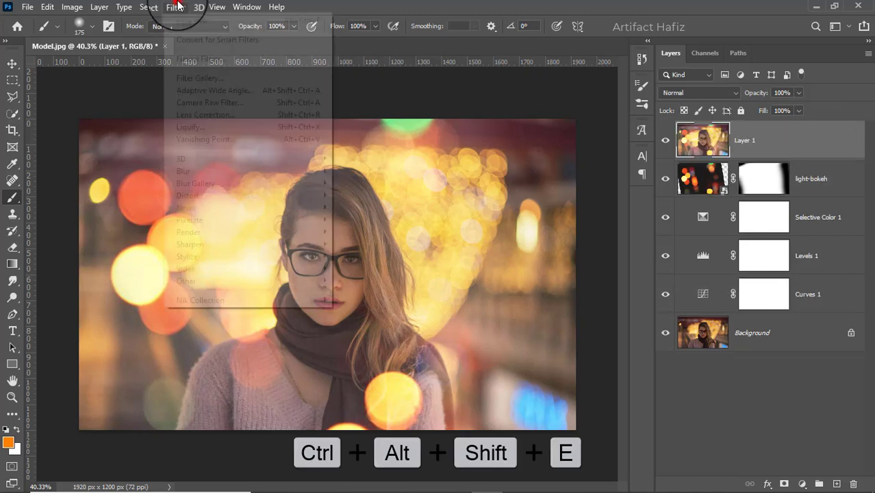
{"action": "left_click", "coordinate": [180, 37]}
{"action": "left_click", "coordinate": [172, 9]}
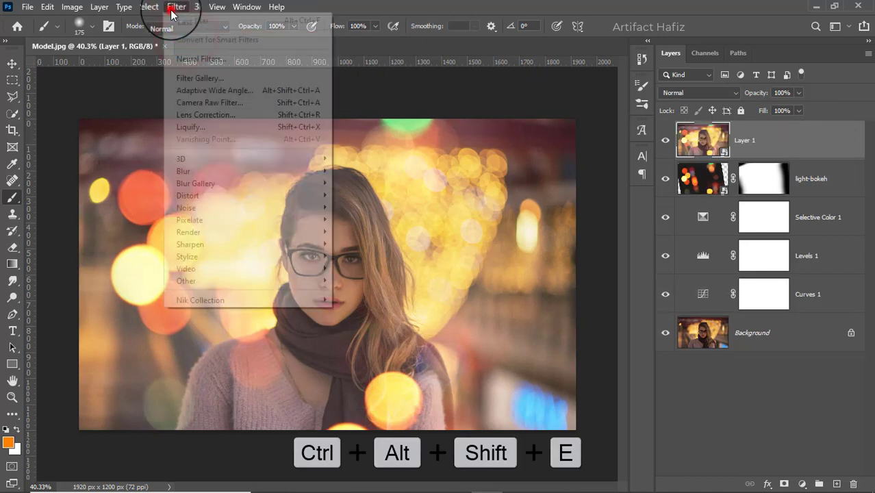
{"action": "left_click", "coordinate": [200, 102]}
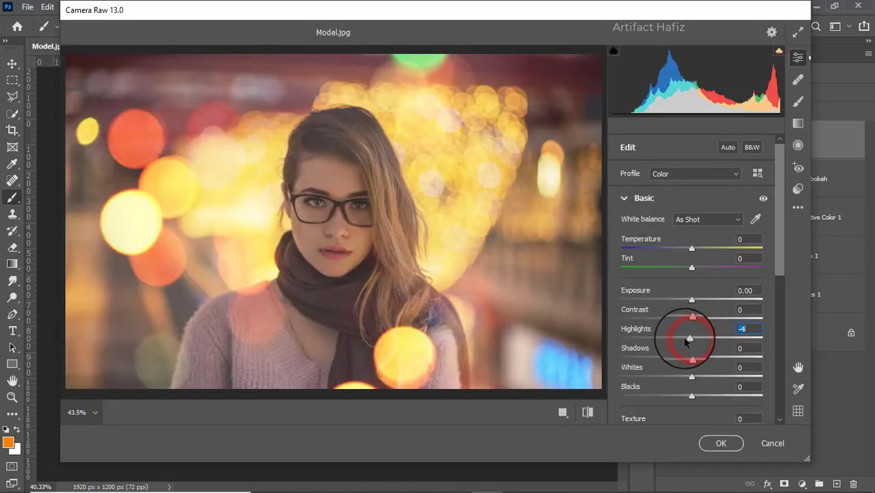
Set the Basic adjustments to Contrast +4, Highlights -50, Shadows -16, Whites +48, Blacks -45, Texture -4 and Clarity +31.
{"action": "mouse_move", "coordinate": [687, 340]}
{"action": "left_mouse_down"}
{"action": "mouse_move", "coordinate": [688, 356]}
{"action": "mouse_move", "coordinate": [663, 356]}
{"action": "mouse_move", "coordinate": [680, 356]}
{"action": "left_mouse_up"}
{"action": "left_click_drag", "start_coordinate": [691, 400], "coordinate": [659, 398]}
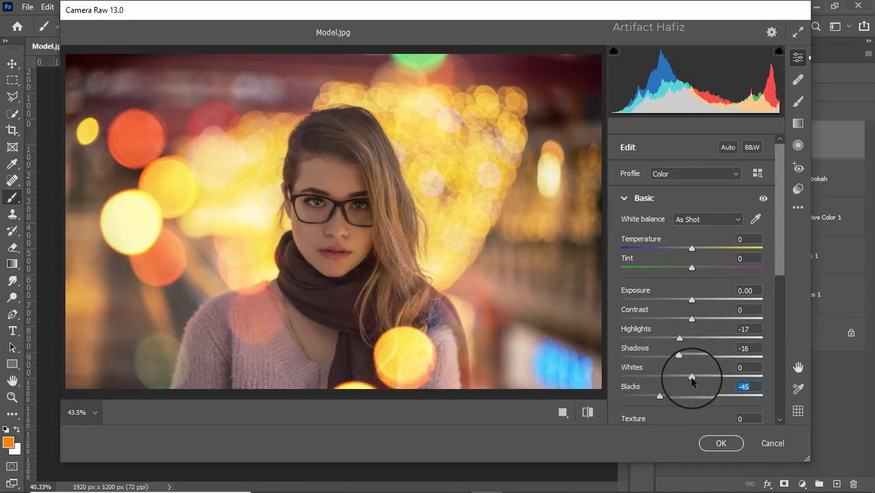
{"action": "left_click_drag", "start_coordinate": [693, 376], "coordinate": [724, 378]}
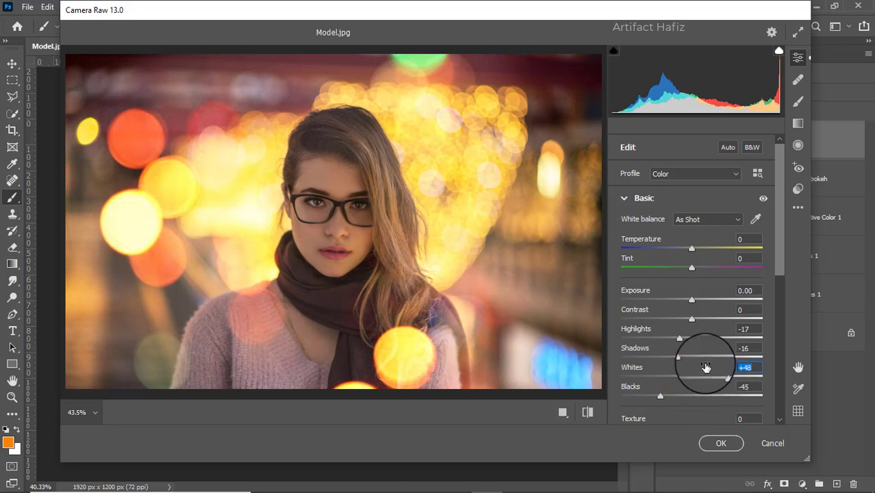
{"action": "left_click_drag", "start_coordinate": [679, 339], "coordinate": [654, 341]}
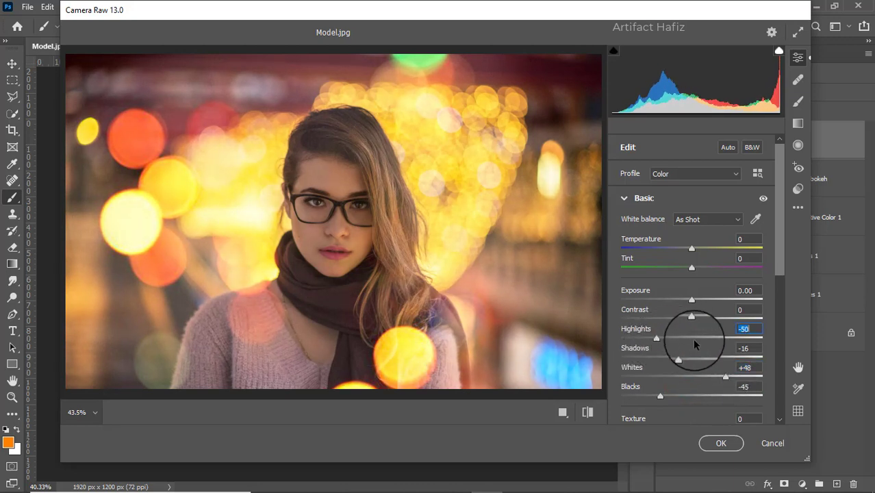
{"action": "mouse_move", "coordinate": [691, 319]}
{"action": "left_mouse_down"}
{"action": "mouse_move", "coordinate": [708, 323]}
{"action": "mouse_move", "coordinate": [692, 323]}
{"action": "left_mouse_up"}
{"action": "scroll", "coordinate": [690, 301], "scroll_direction": "down", "scroll_amount": 3}
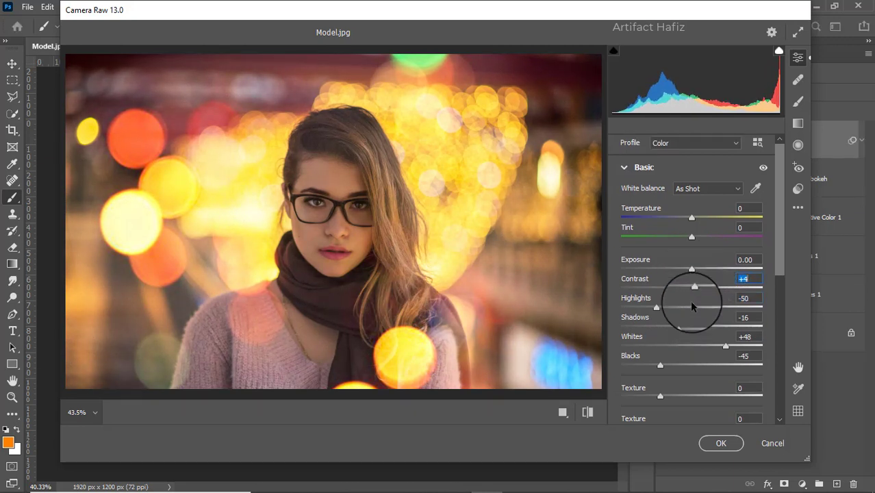
{"action": "left_click_drag", "start_coordinate": [691, 355], "coordinate": [713, 356]}
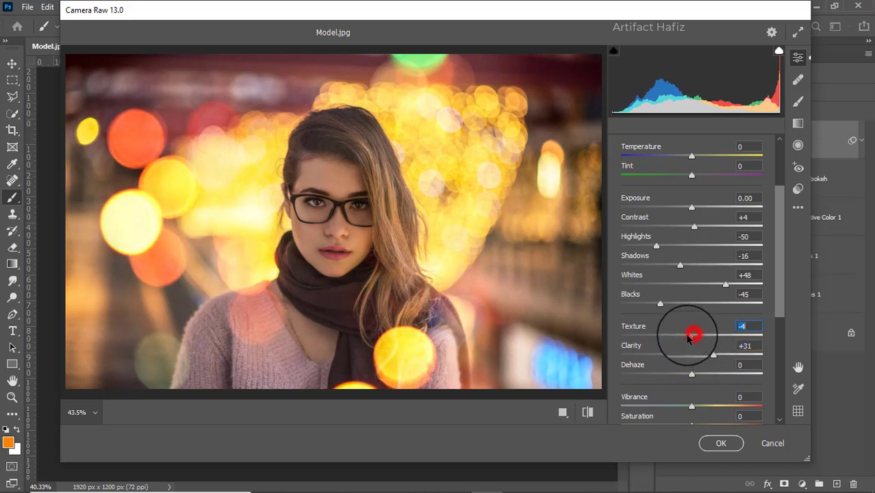
Raise the black point of the blue channel's point curve to output 8 at input 0.
{"action": "scroll", "coordinate": [685, 300], "scroll_direction": "down", "scroll_amount": 3}
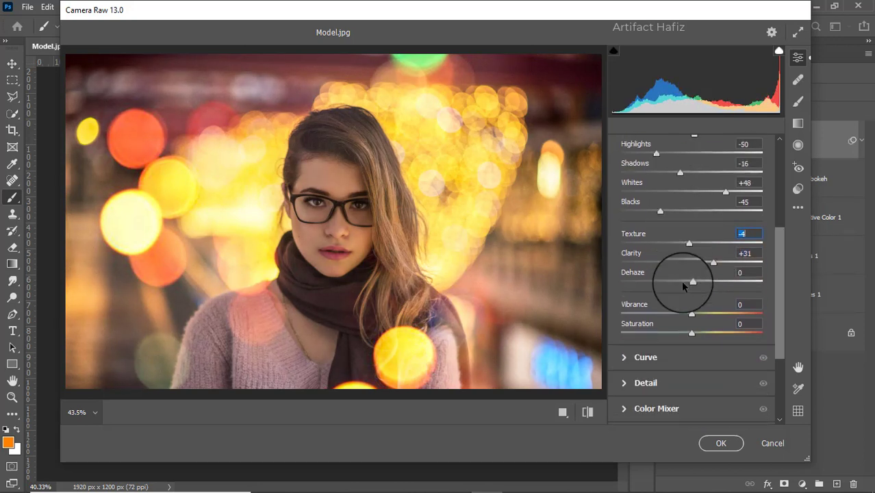
{"action": "scroll", "coordinate": [684, 288], "scroll_direction": "down", "scroll_amount": 2}
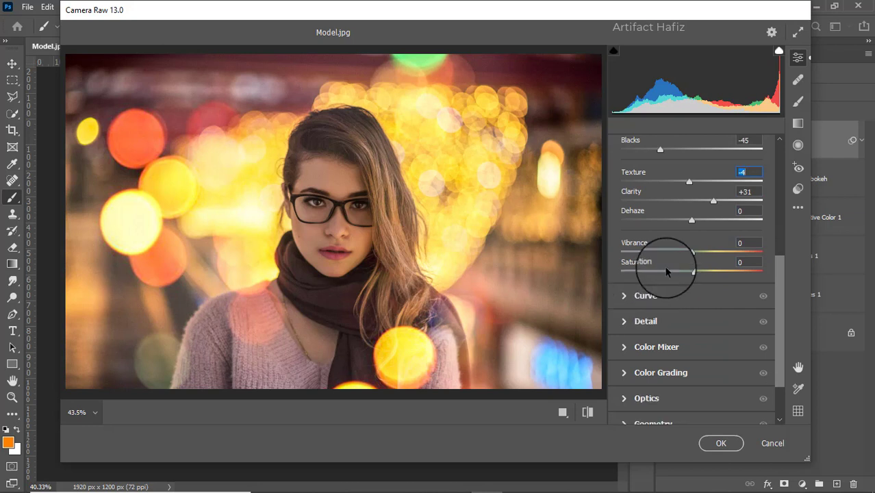
{"action": "left_click", "coordinate": [625, 295]}
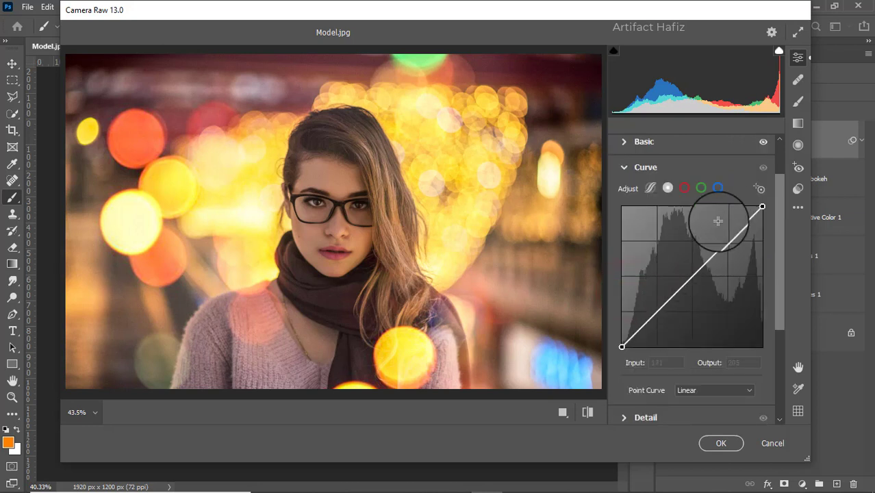
{"action": "left_click", "coordinate": [717, 187]}
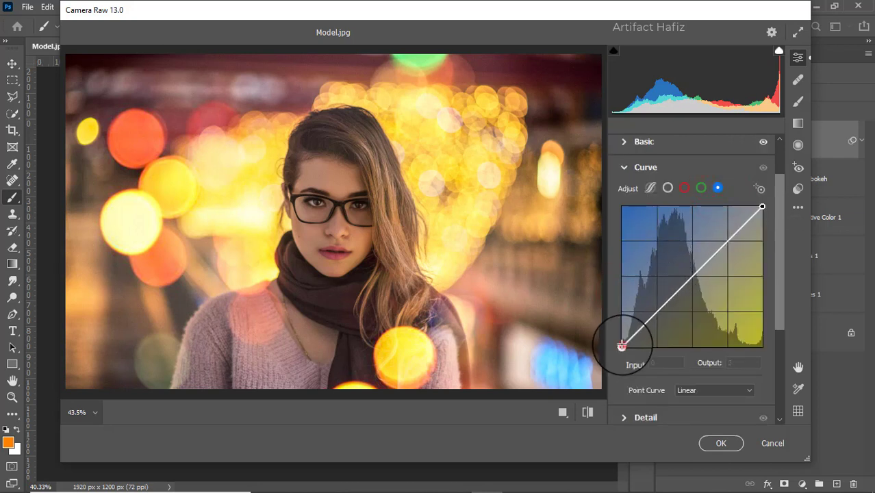
{"action": "left_click_drag", "start_coordinate": [622, 345], "coordinate": [623, 343]}
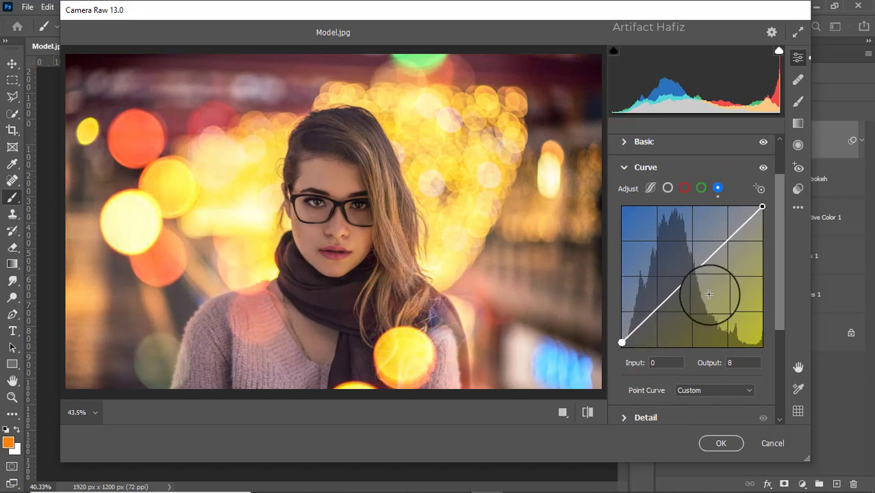
Set Sharpening, Noise Reduction and Color Noise Reduction to 10 each in the Detail adjustments.
{"action": "scroll", "coordinate": [730, 313], "scroll_direction": "down", "scroll_amount": 1}
{"action": "scroll", "coordinate": [725, 330], "scroll_direction": "down", "scroll_amount": 2}
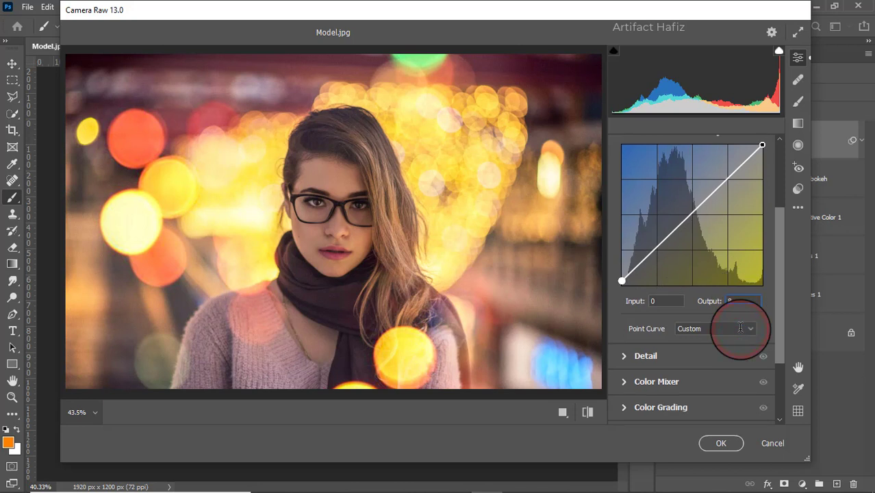
{"action": "left_click", "coordinate": [654, 331]}
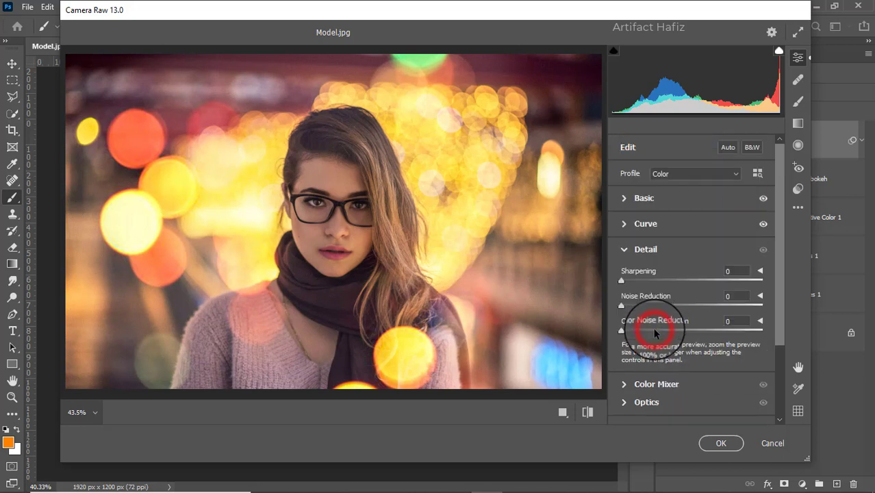
{"action": "left_click_drag", "start_coordinate": [656, 280], "coordinate": [628, 310]}
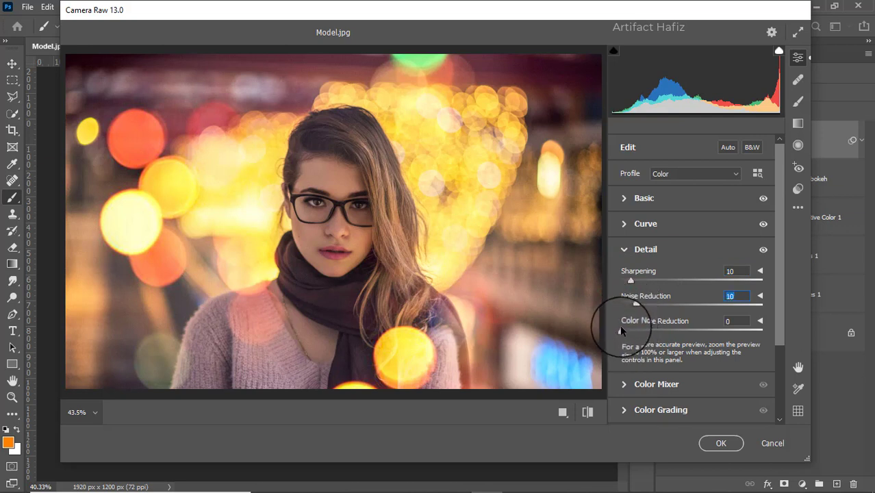
{"action": "left_click_drag", "start_coordinate": [620, 331], "coordinate": [625, 333]}
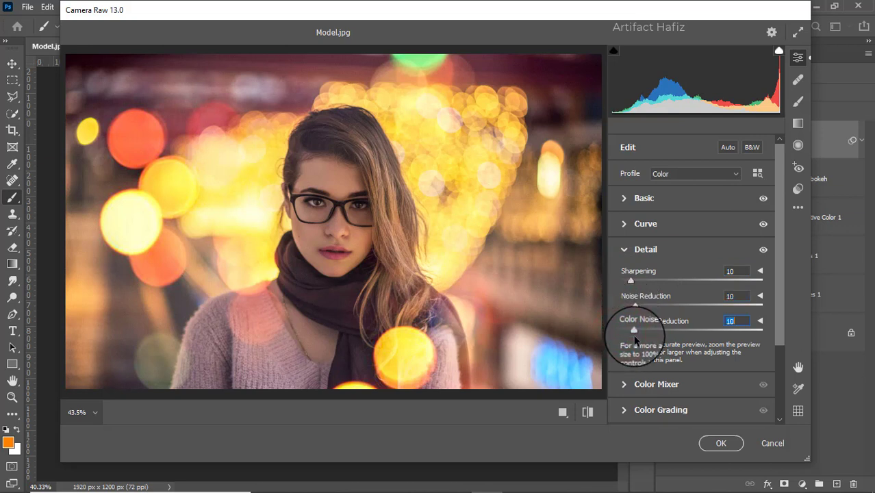
Set the Color Mixer saturation to Reds +7, Oranges +6, Yellows -13, Greens +11, Aquas +11 and Blues +13.
{"action": "left_click", "coordinate": [634, 383]}
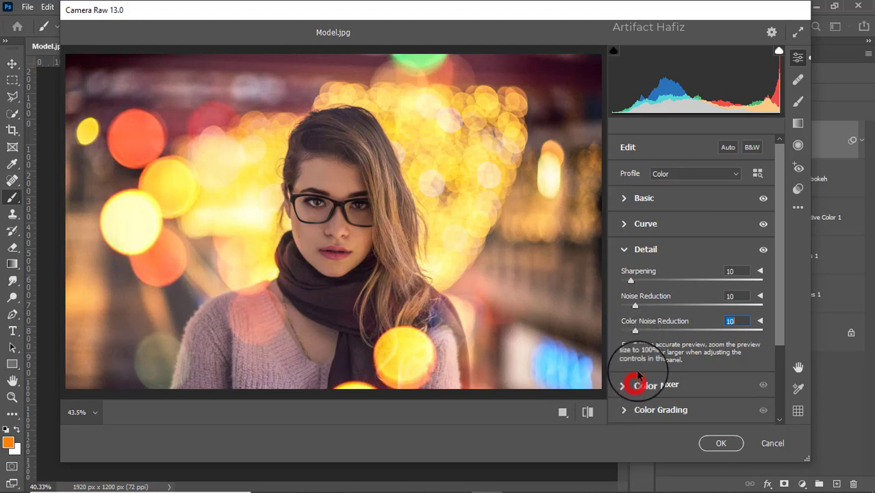
{"action": "left_click", "coordinate": [670, 214]}
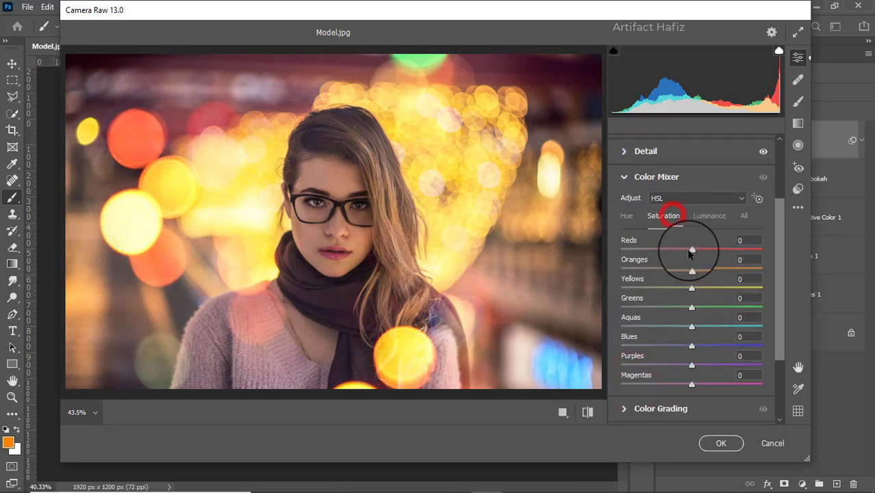
{"action": "left_click_drag", "start_coordinate": [718, 253], "coordinate": [683, 306]}
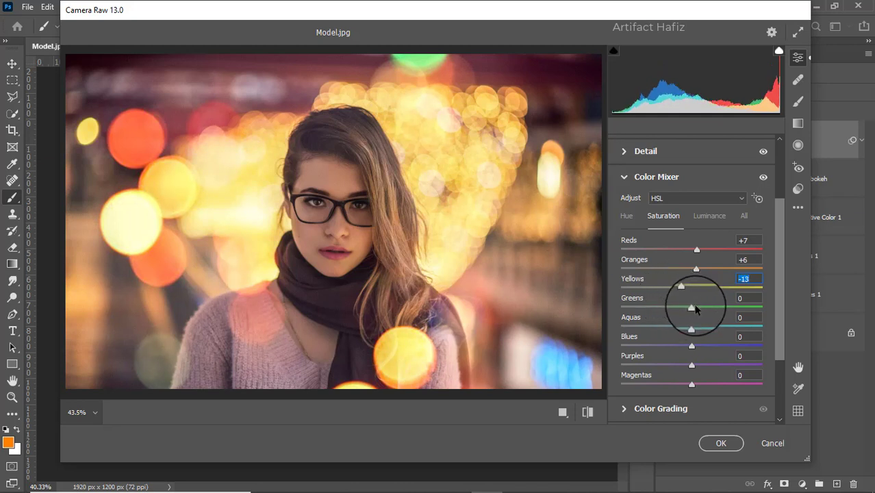
{"action": "left_click_drag", "start_coordinate": [693, 308], "coordinate": [701, 355]}
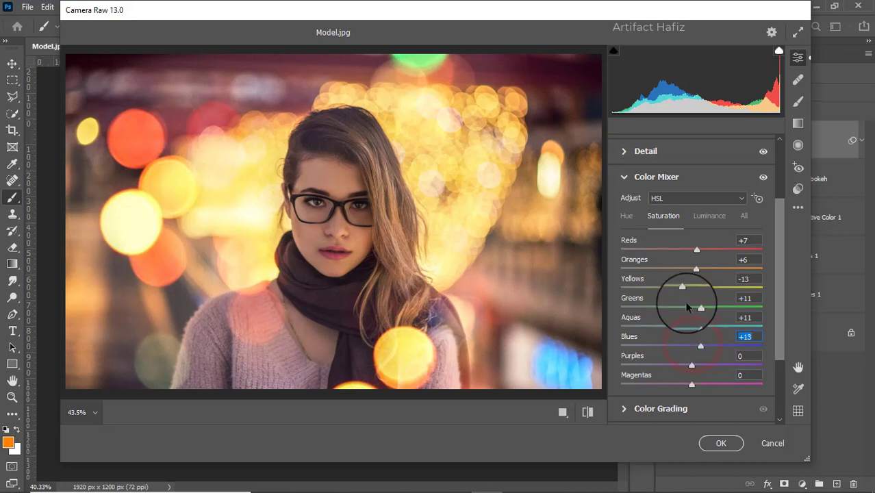
Set the Color Mixer luminance to Reds +15, Oranges +6, Yellows -19, Greens -14, Aquas +11 and Blues +12.
{"action": "left_click", "coordinate": [706, 218]}
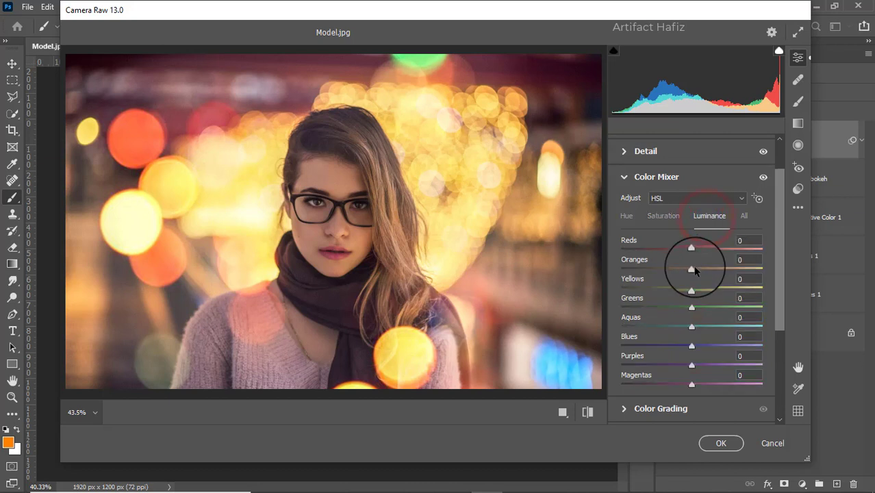
{"action": "left_click_drag", "start_coordinate": [696, 267], "coordinate": [702, 250]}
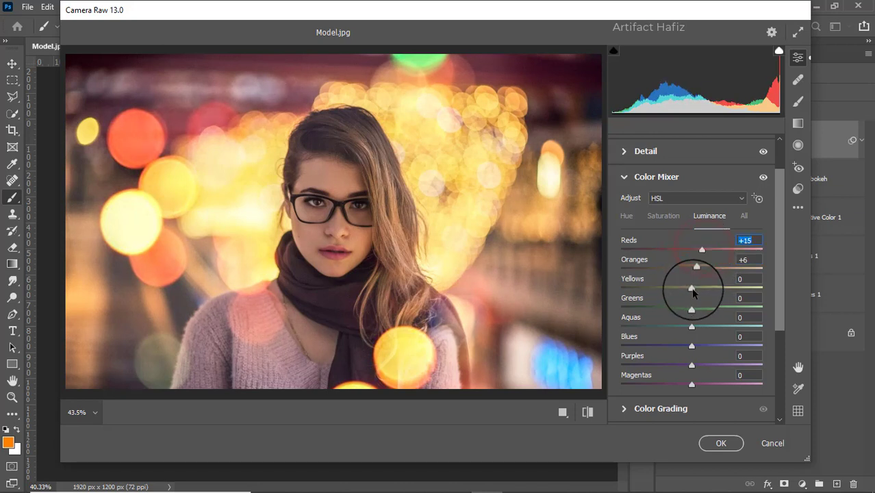
{"action": "left_click_drag", "start_coordinate": [692, 288], "coordinate": [698, 345]}
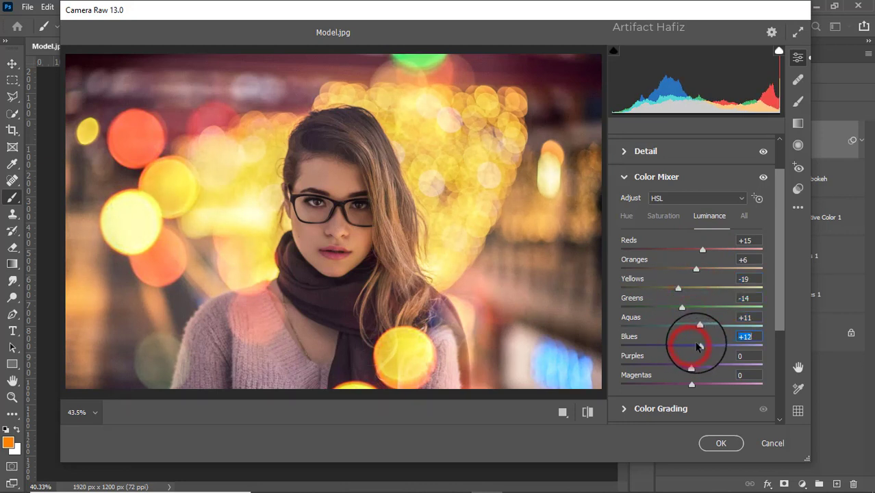
Shift the Color Mixer hue of Aquas to -65 and of Blues to -35.
{"action": "left_click", "coordinate": [626, 215]}
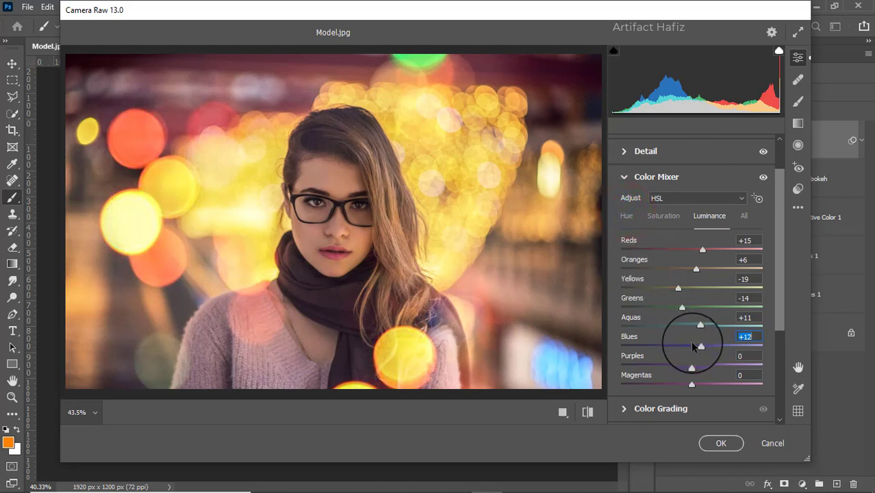
{"action": "left_click", "coordinate": [630, 217]}
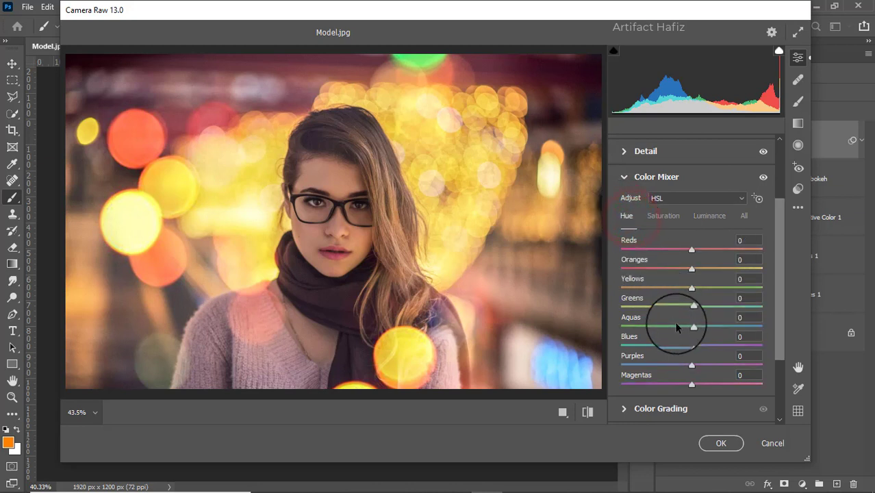
{"action": "left_click", "coordinate": [690, 347]}
{"action": "left_click_drag", "start_coordinate": [689, 347], "coordinate": [667, 348]}
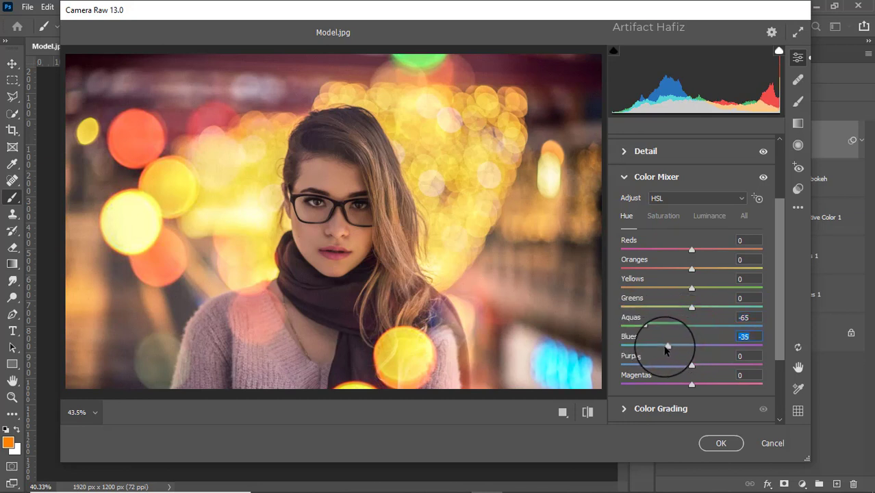
In Color Grading, tint the Shadows with hue 276 and saturation 11, and the Highlights with a yellow hue at saturation 7.
{"action": "scroll", "coordinate": [647, 302], "scroll_direction": "down", "scroll_amount": 3}
{"action": "left_click", "coordinate": [638, 317]}
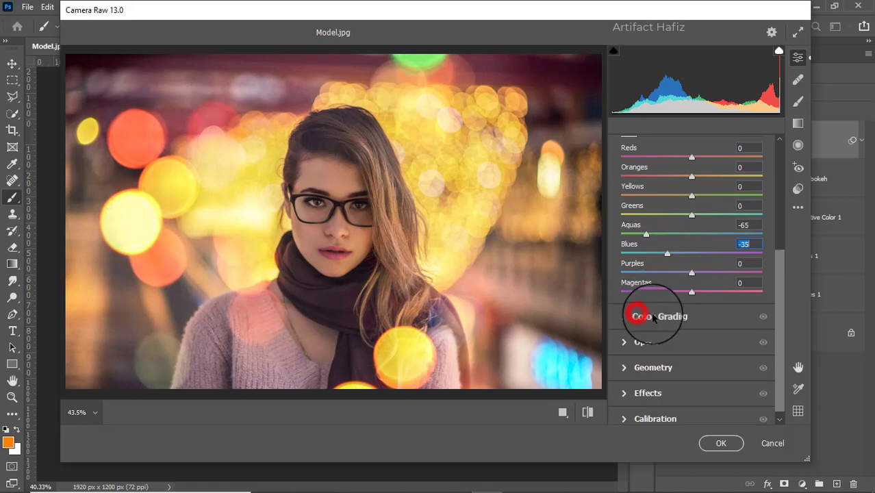
{"action": "left_click_drag", "start_coordinate": [650, 342], "coordinate": [620, 355]}
{"action": "left_click_drag", "start_coordinate": [639, 398], "coordinate": [657, 400]}
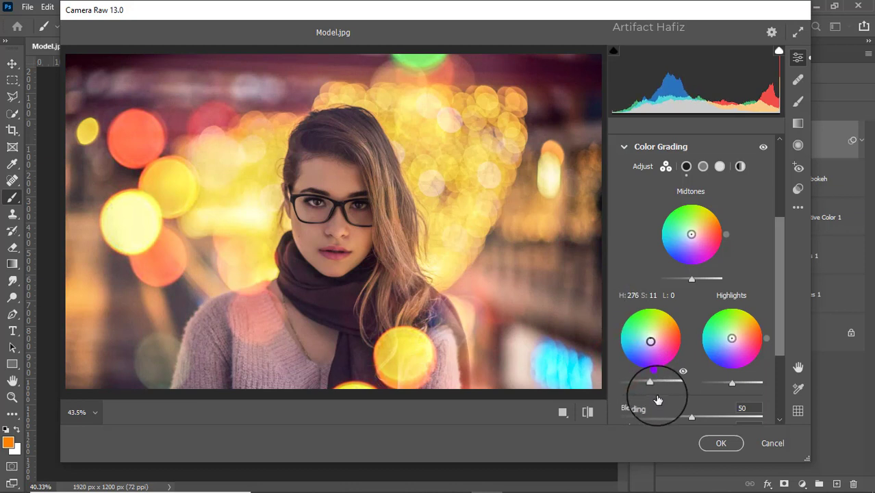
{"action": "left_click_drag", "start_coordinate": [731, 338], "coordinate": [732, 337]}
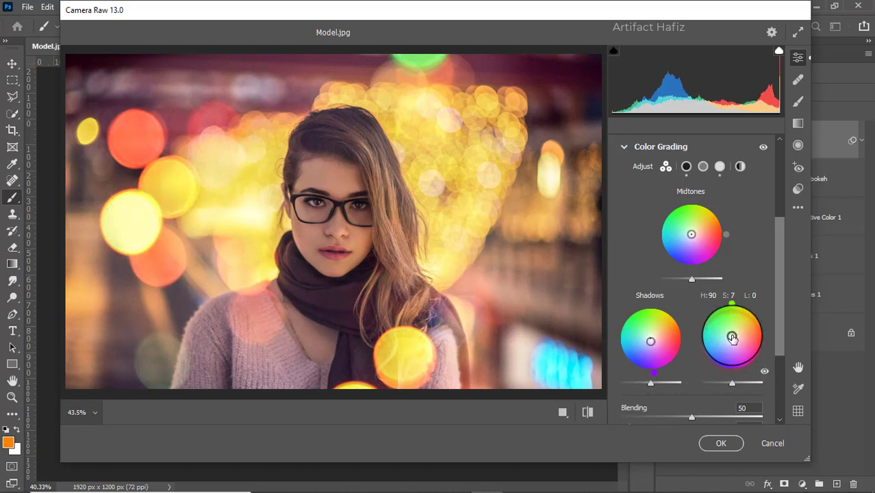
{"action": "mouse_move", "coordinate": [732, 304]}
{"action": "left_mouse_down"}
{"action": "mouse_move", "coordinate": [775, 326]}
{"action": "mouse_move", "coordinate": [703, 294]}
{"action": "mouse_move", "coordinate": [771, 293]}
{"action": "mouse_move", "coordinate": [712, 298]}
{"action": "left_mouse_up"}
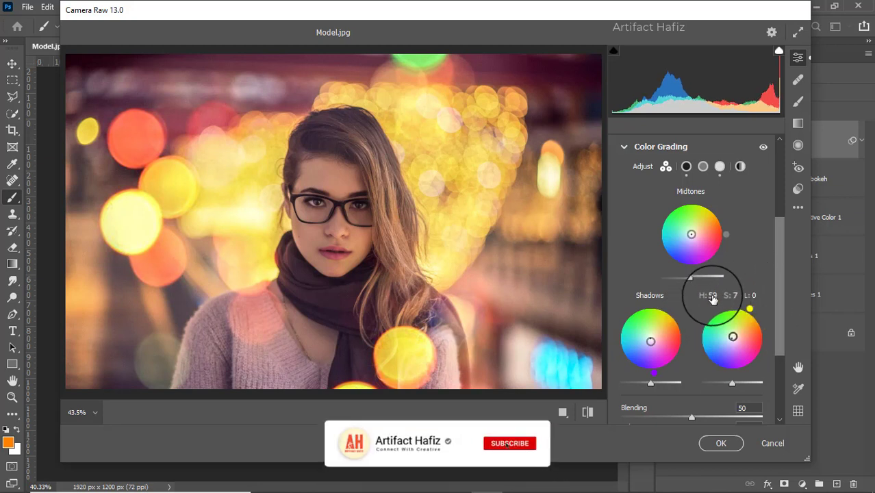
Set the Vignetting amount to -6 in the Effects adjustments.
{"action": "scroll", "coordinate": [712, 298], "scroll_direction": "down", "scroll_amount": 4}
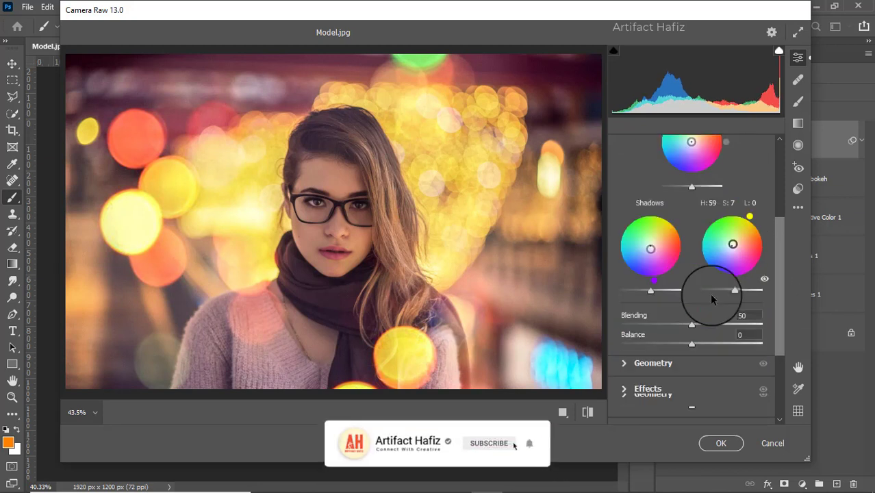
{"action": "left_click", "coordinate": [662, 387]}
{"action": "left_click_drag", "start_coordinate": [693, 285], "coordinate": [688, 290]}
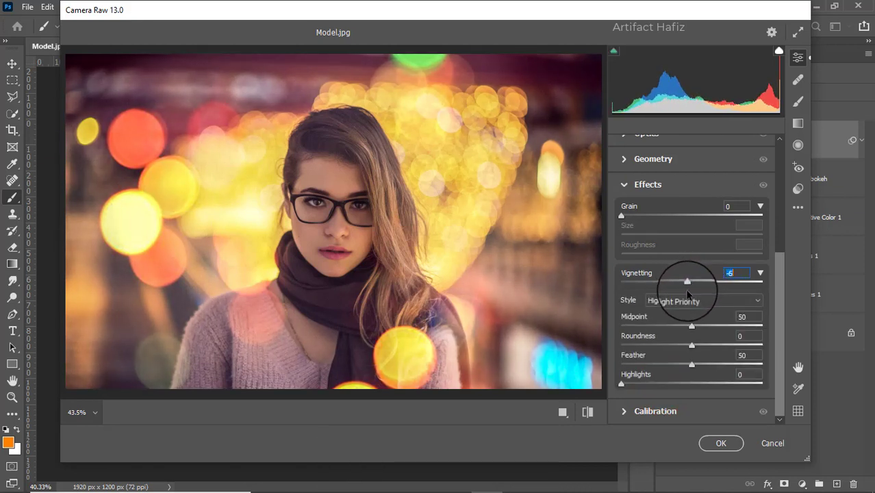
Set Calibration to Red Primary hue +7 and saturation -6, Green Primary saturation +5 and Blue Primary saturation +12, and apply the Camera Raw filter.
{"action": "left_click", "coordinate": [671, 411]}
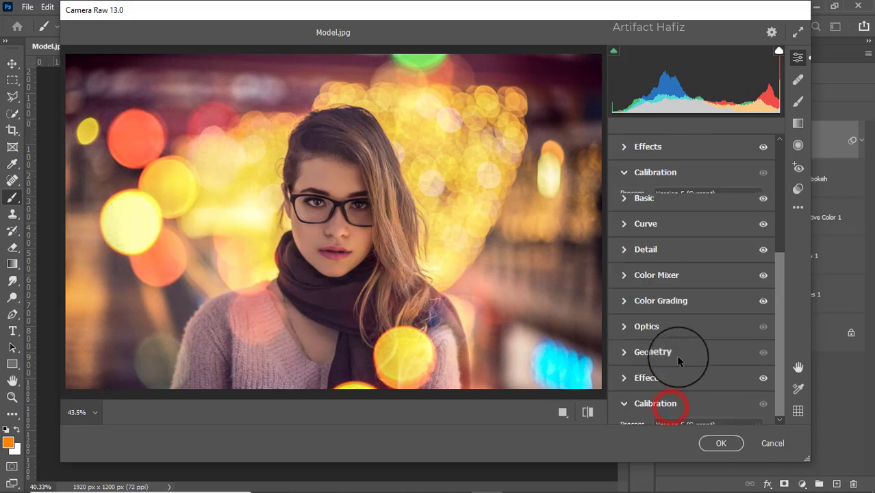
{"action": "left_click_drag", "start_coordinate": [692, 295], "coordinate": [696, 276]}
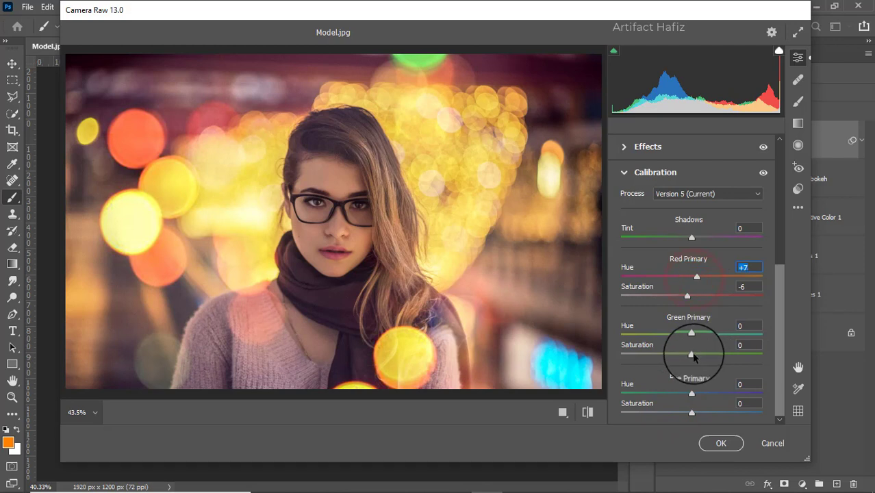
{"action": "left_click_drag", "start_coordinate": [692, 354], "coordinate": [696, 354]}
{"action": "left_click_drag", "start_coordinate": [691, 413], "coordinate": [700, 414]}
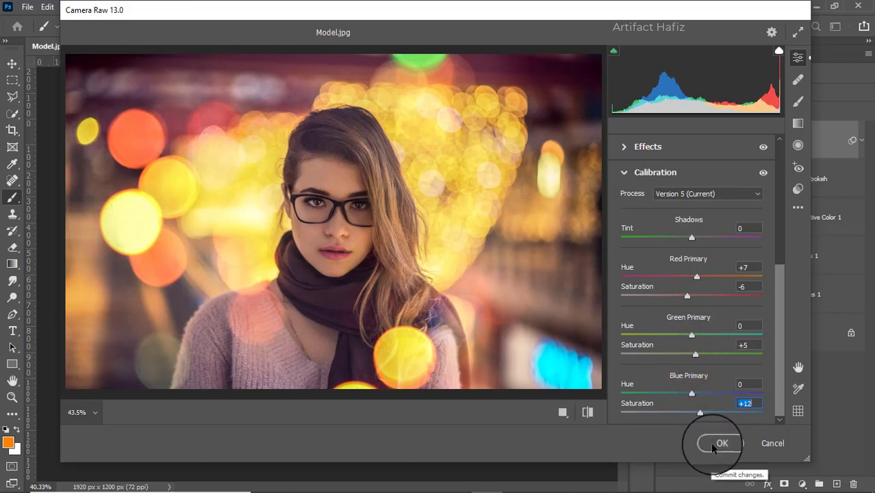
{"action": "left_click", "coordinate": [714, 443]}
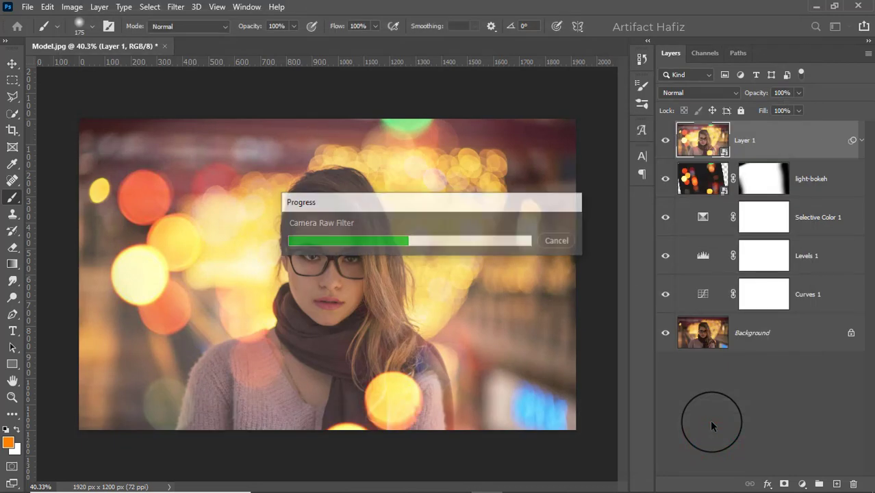
Open the Nik Collection Color Efex Pro 4 filter on Layer 1 and choose the Cross Processing effect.
{"action": "left_click", "coordinate": [175, 6]}
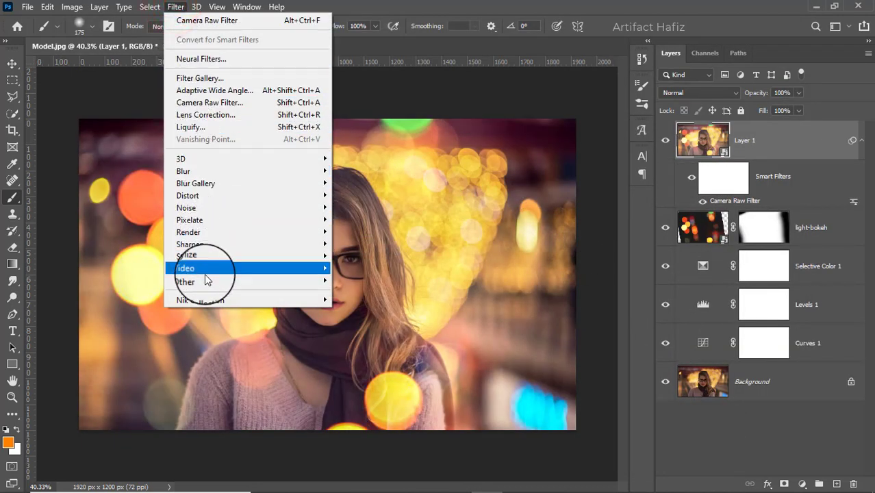
{"action": "left_click", "coordinate": [209, 299]}
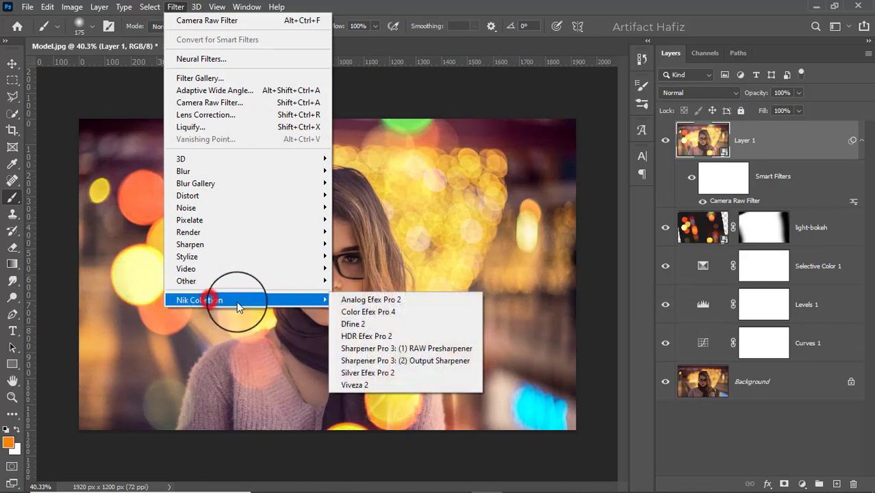
{"action": "left_click", "coordinate": [346, 312]}
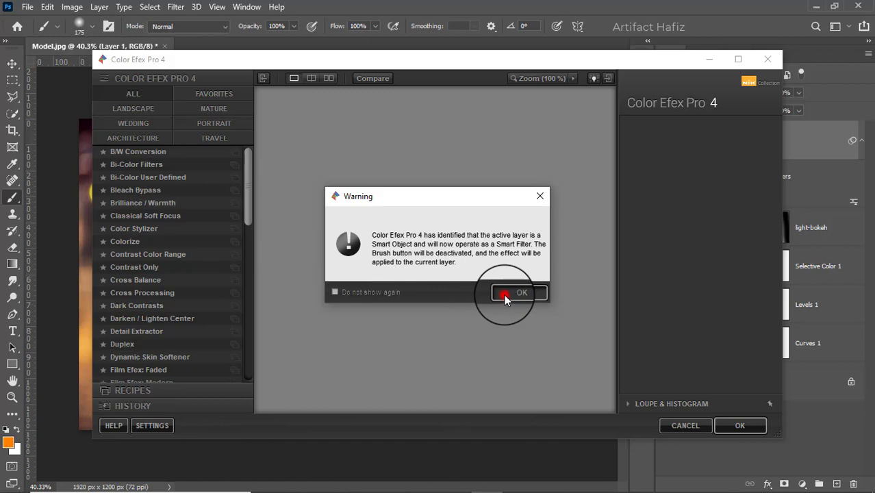
{"action": "left_click", "coordinate": [519, 293]}
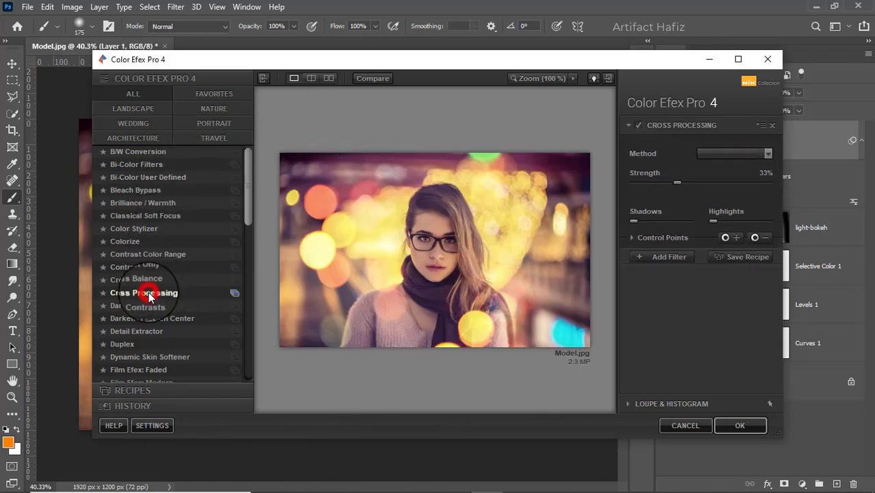
Set Cross Processing to method L02, compare the image without it, reduce the strength to 14% and apply the filter.
{"action": "left_click", "coordinate": [725, 153]}
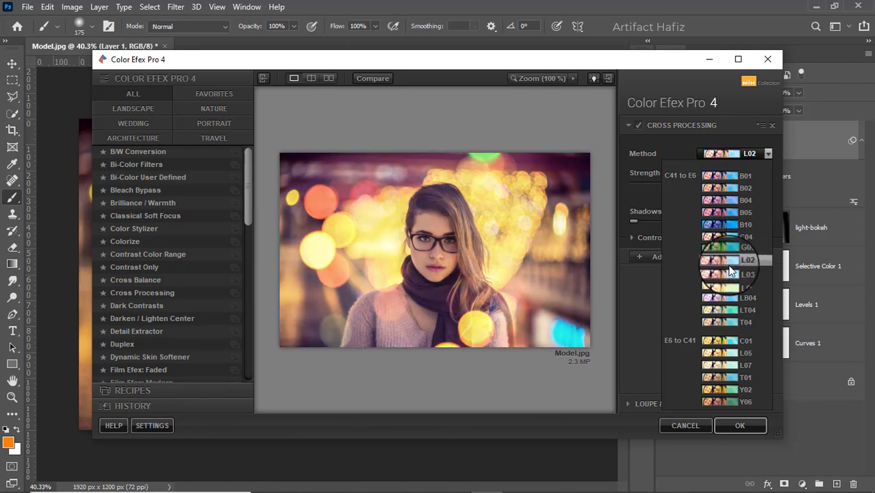
{"action": "left_click", "coordinate": [728, 267]}
{"action": "left_click", "coordinate": [638, 126]}
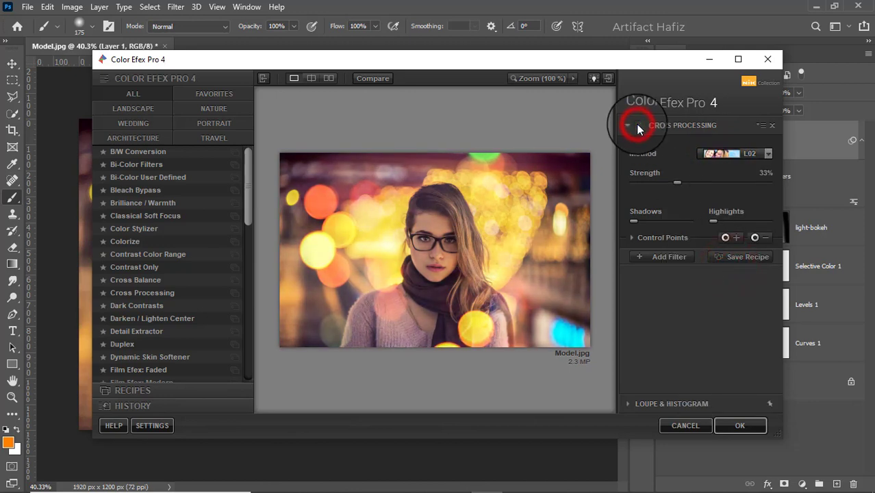
{"action": "left_click", "coordinate": [638, 126]}
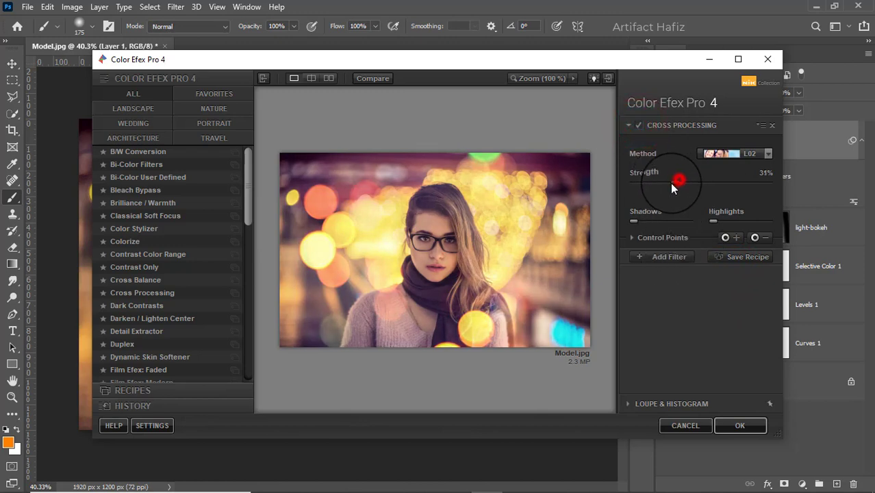
{"action": "left_click_drag", "start_coordinate": [661, 187], "coordinate": [652, 189]}
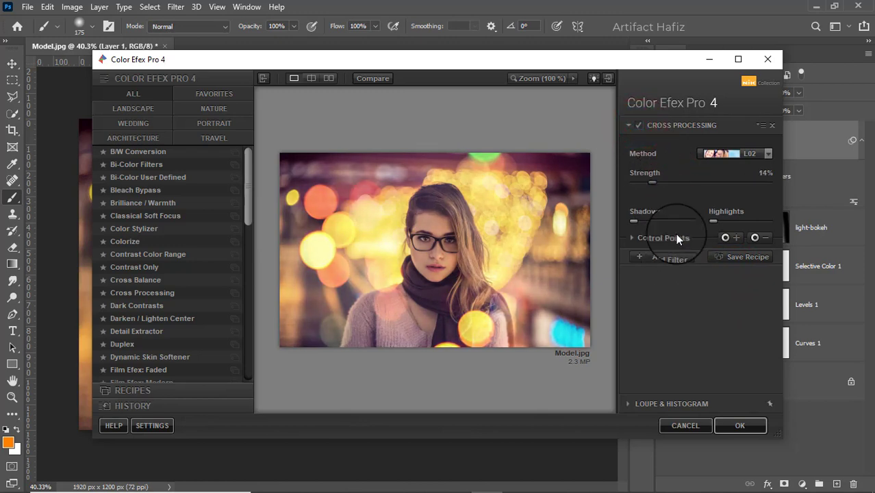
{"action": "left_click", "coordinate": [729, 425]}
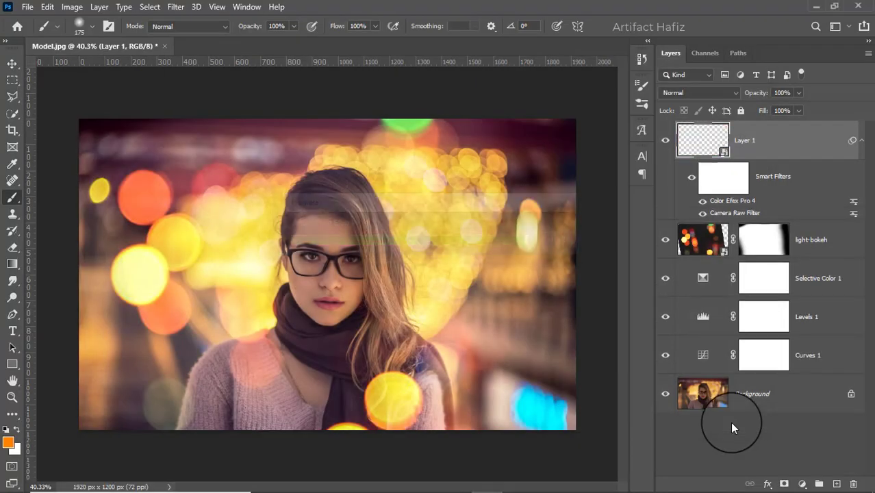
Compare the graded image with the original by toggling the visibility of all layers except Background.
{"action": "left_click", "coordinate": [665, 395], "text": "alt"}
{"action": "left_click", "coordinate": [666, 396], "text": "alt"}
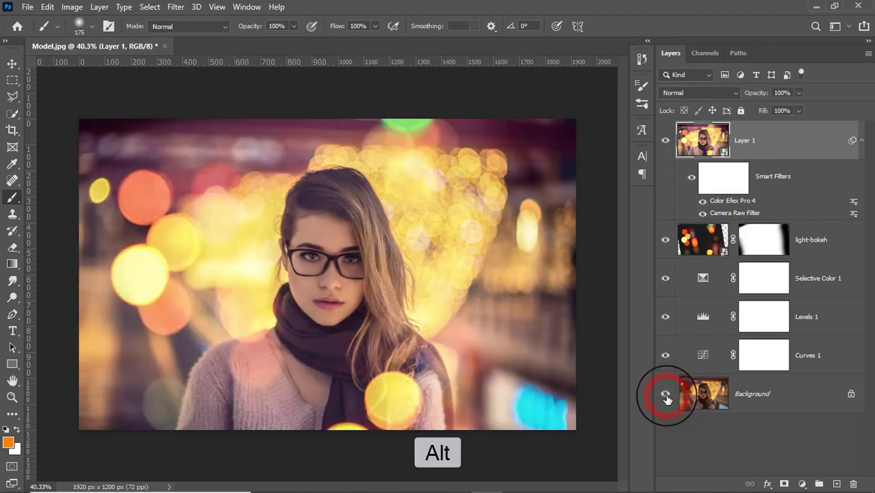
{"action": "left_click", "coordinate": [665, 396], "text": "alt"}
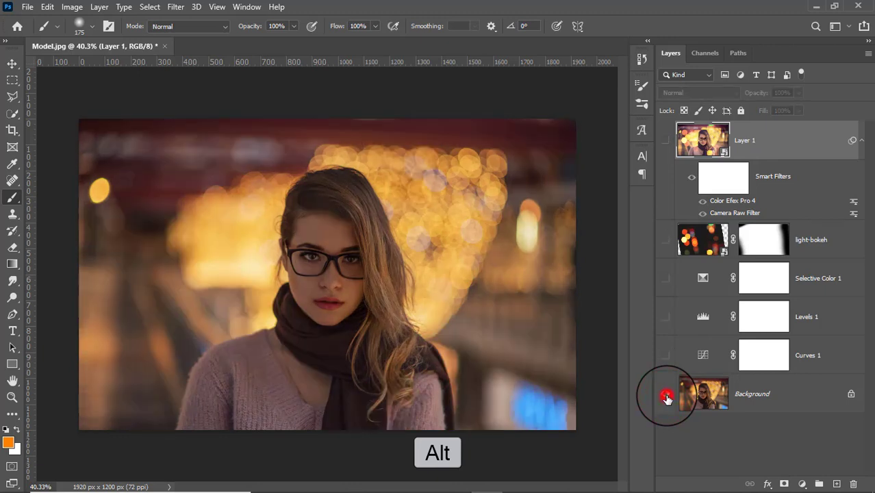
{"action": "left_click", "coordinate": [665, 396], "text": "alt"}
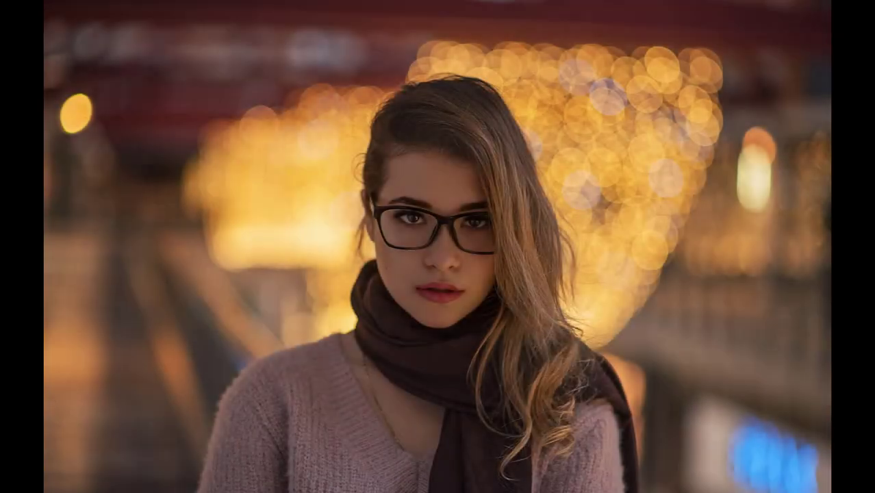